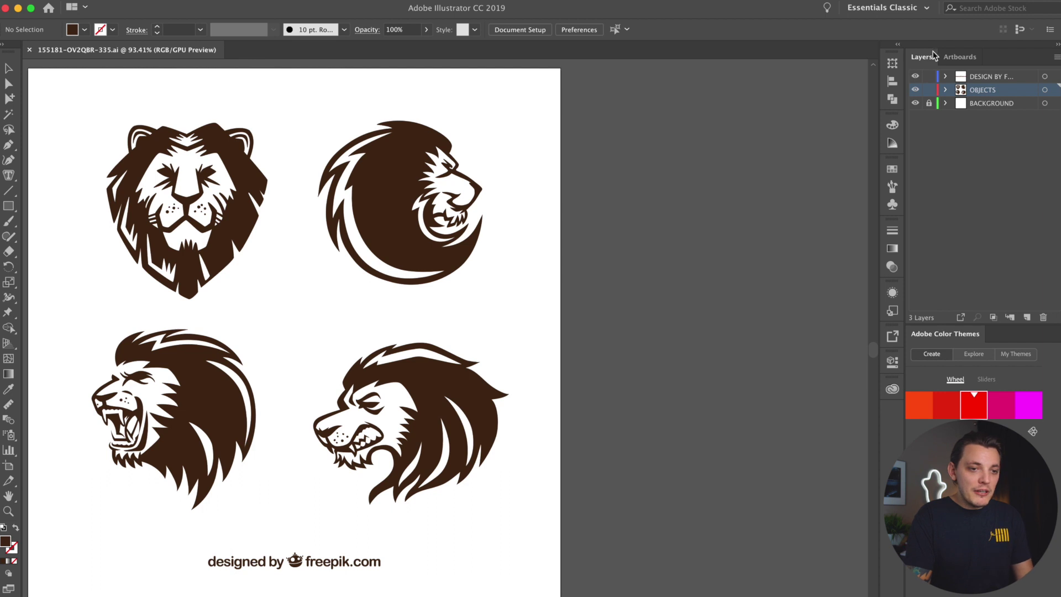
Step: Add Artboard 2 and drag a copy of the roaring lion onto it
left_click(960, 57)
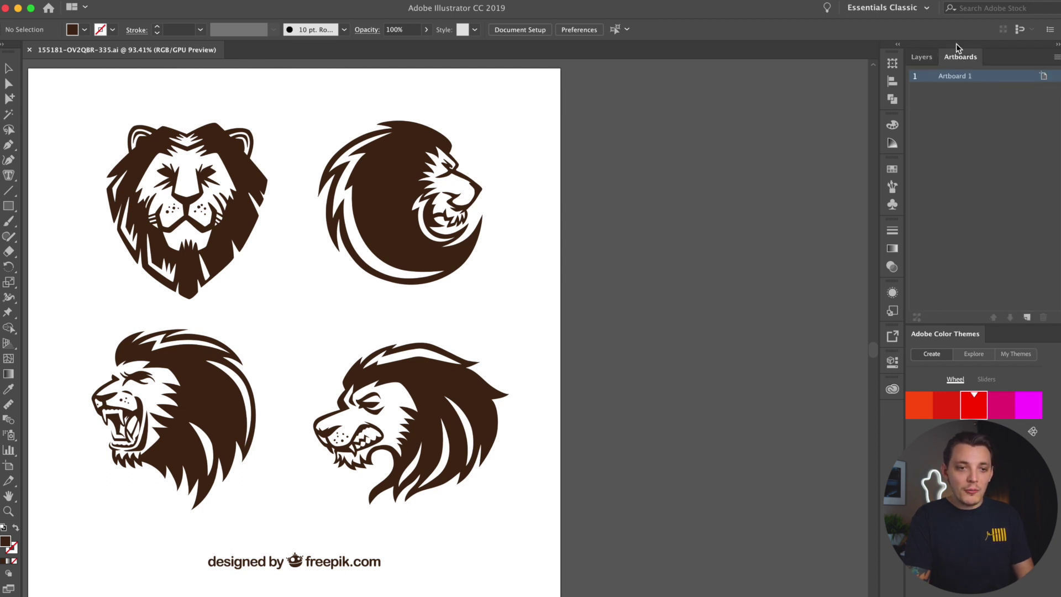
left_click(1028, 317)
scroll(387, 249, "left", 10)
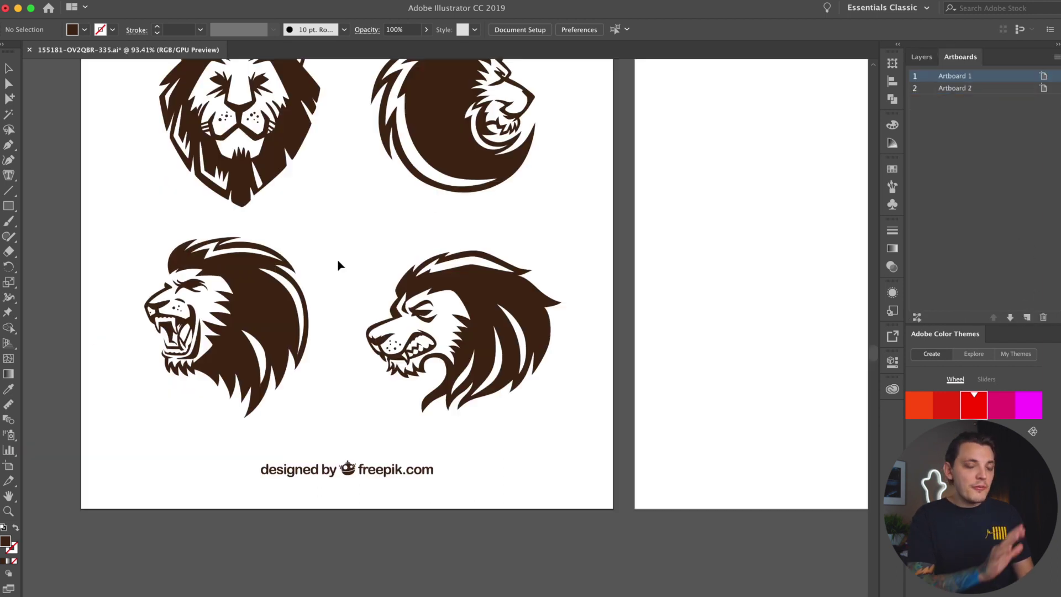
left_click_drag(300, 269, 829, 200)
scroll(543, 213, "right", 5)
scroll(543, 213, "right", 5)
scroll(543, 212, "up", 4)
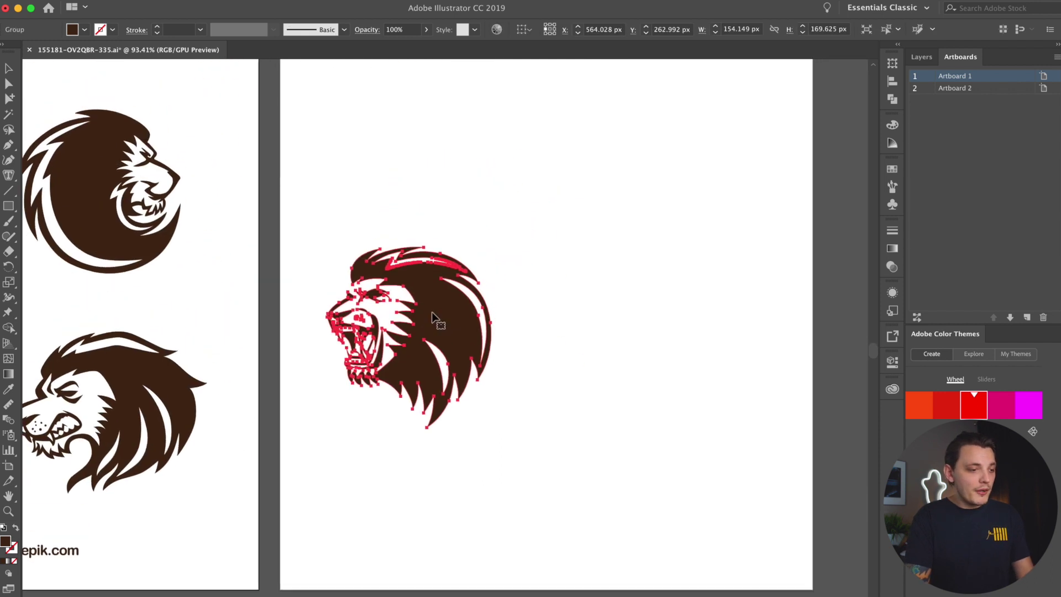
Step: Enlarge the lion copy and centre it horizontally and vertically on Artboard 2
left_click_drag(491, 245, 542, 192)
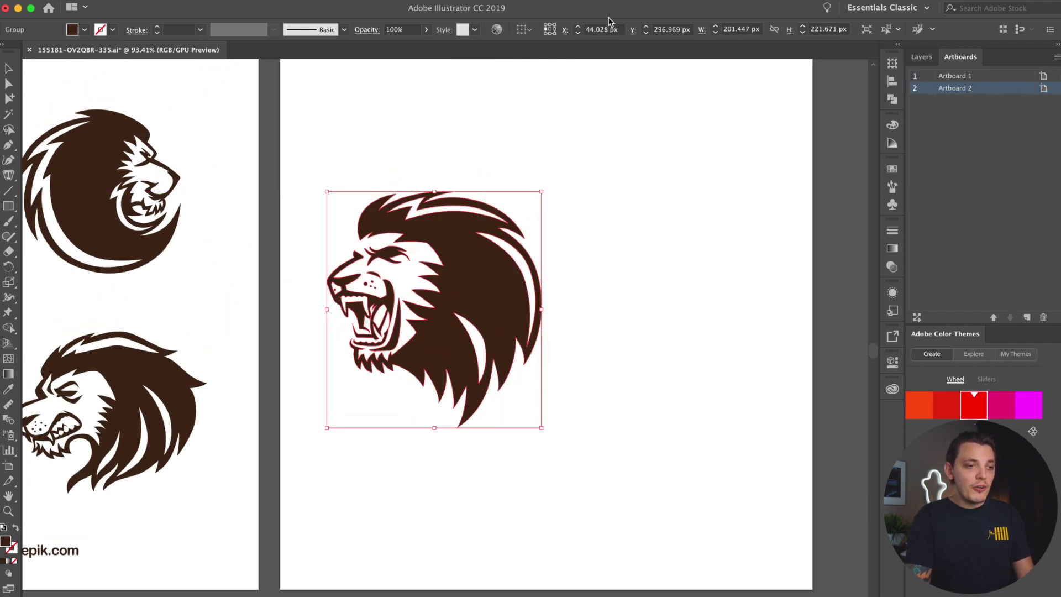
left_click(523, 29)
left_click(559, 72)
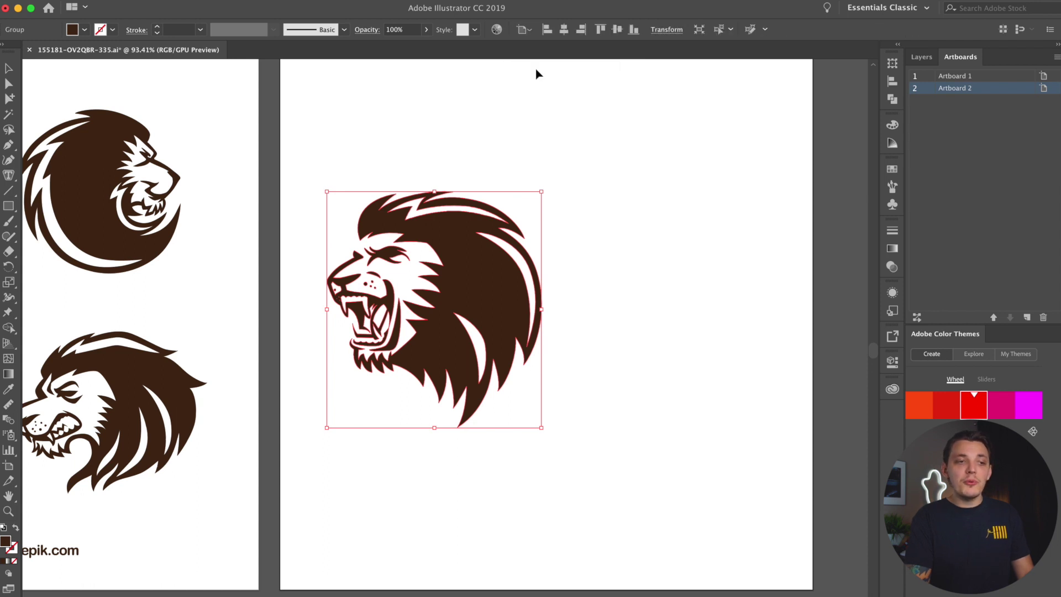
left_click(564, 29)
left_click(618, 29)
left_click(602, 118)
scroll(564, 116, "right", 4)
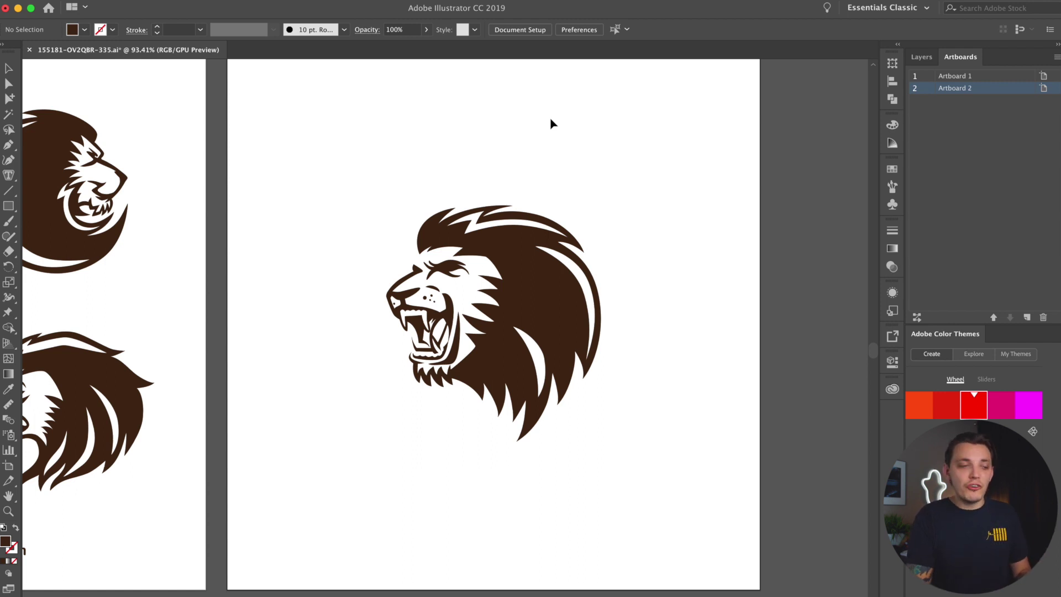
Step: Draw a circle over the lion, enlarge it, and centre it on the artboard
key("l")
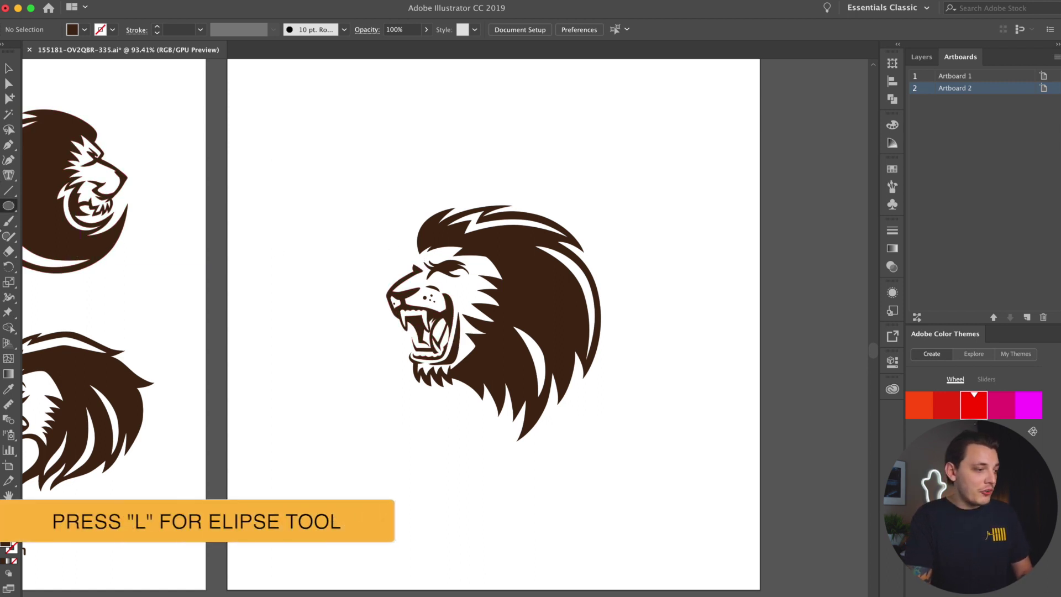
left_click_drag(254, 96, 606, 377)
left_click(9, 74)
left_click_drag(384, 191, 350, 156)
left_click(569, 33)
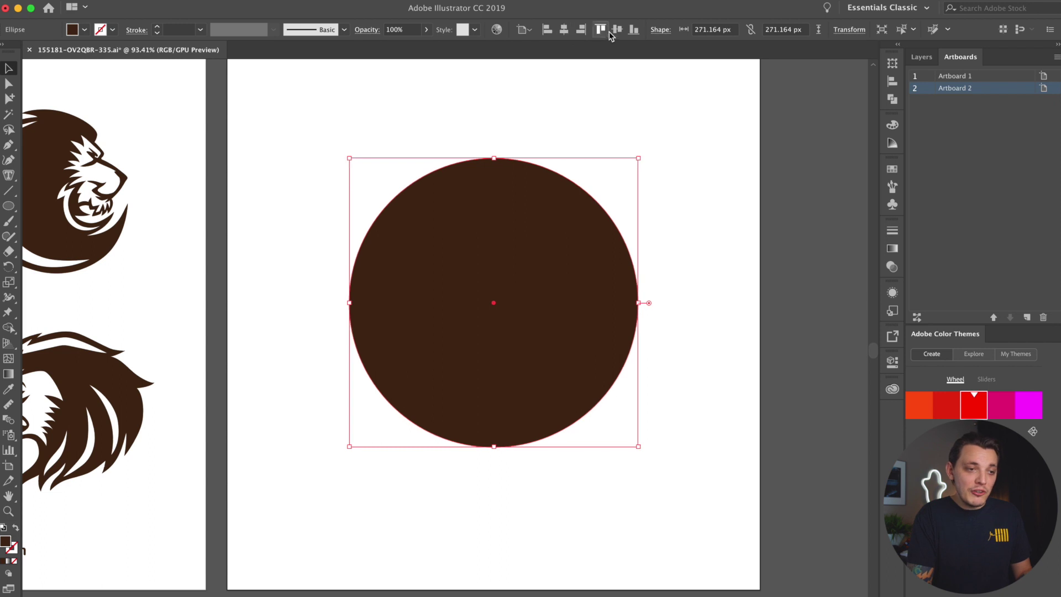
left_click(616, 30)
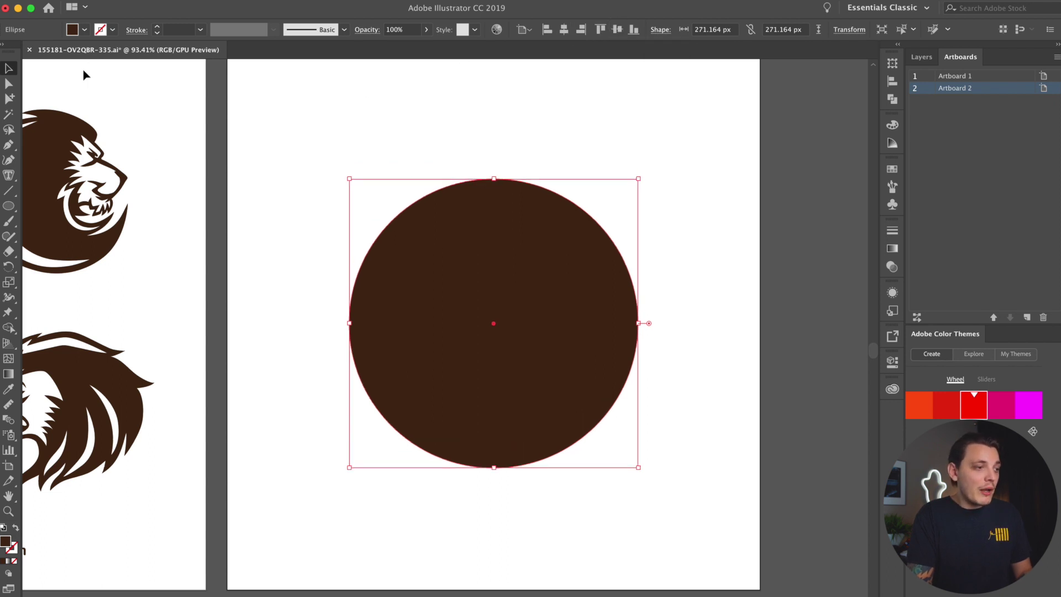
Step: Give the circle no fill and a black 7 pt stroke
left_click(84, 29)
left_click(4, 51)
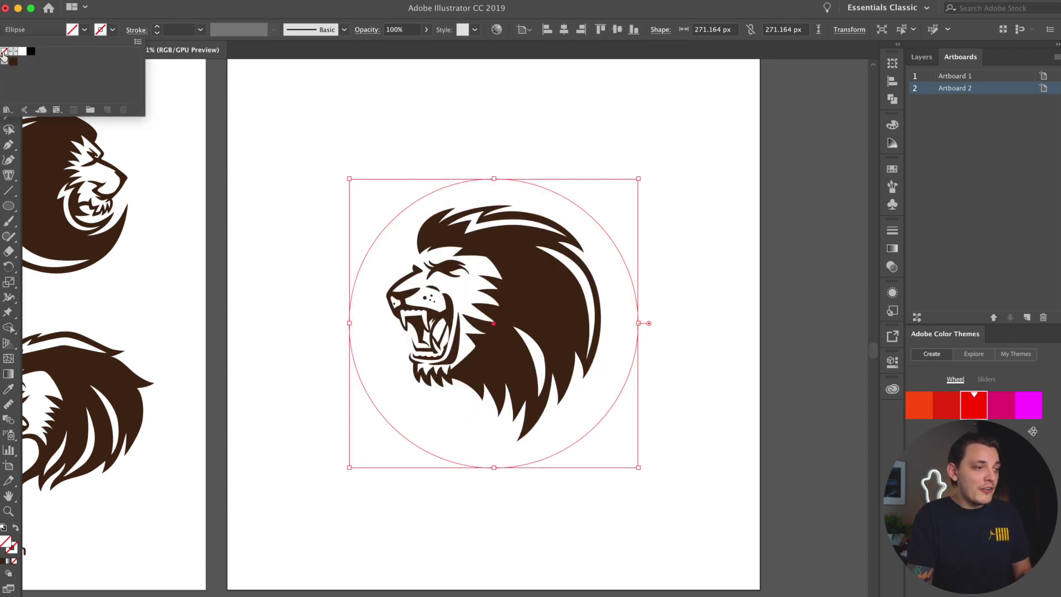
left_click(155, 28)
left_click(155, 27)
left_click(155, 28)
left_click(156, 27)
left_click(156, 27)
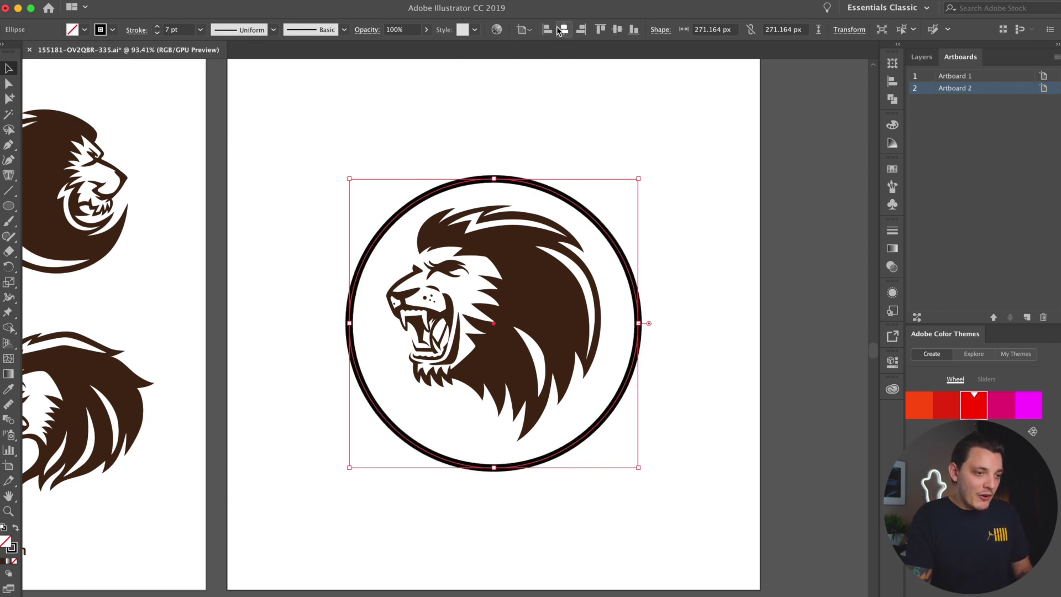
Step: Change the lion's fill from dark brown to black, then reselect the ring
left_click(509, 303)
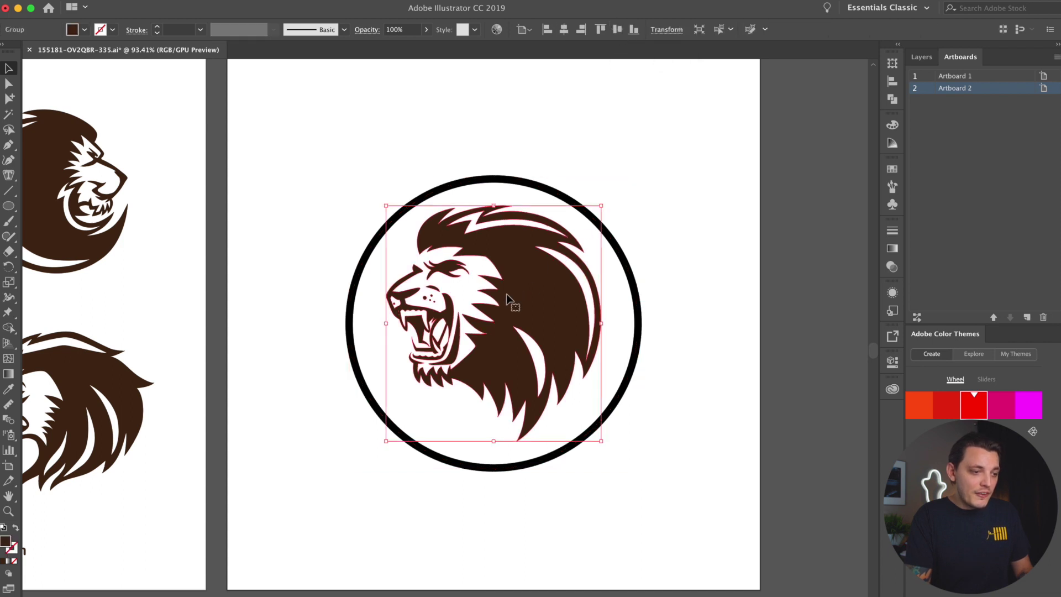
left_click(82, 29)
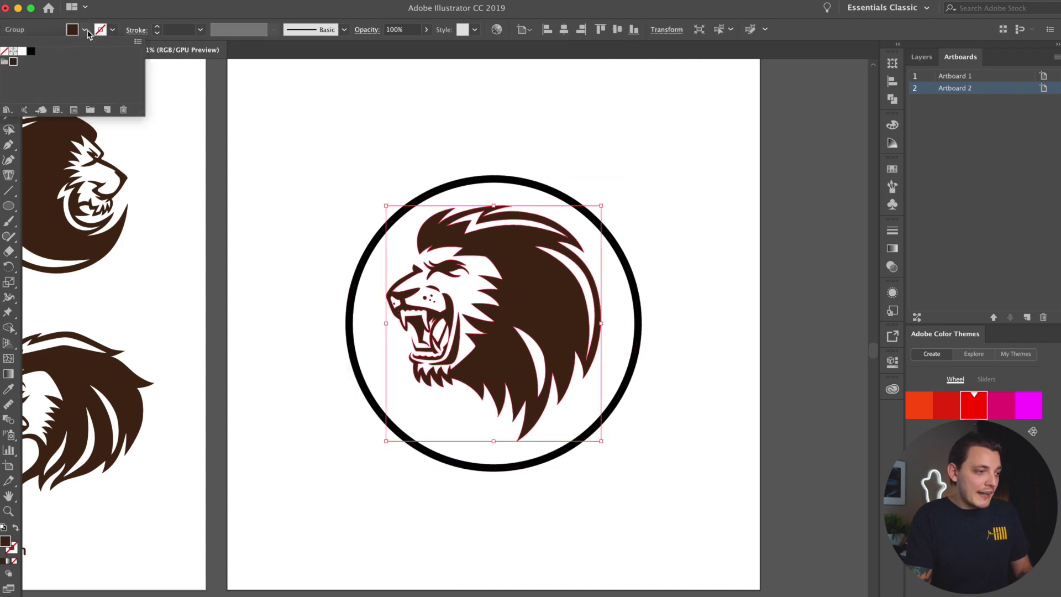
left_click(31, 50)
left_click(545, 146)
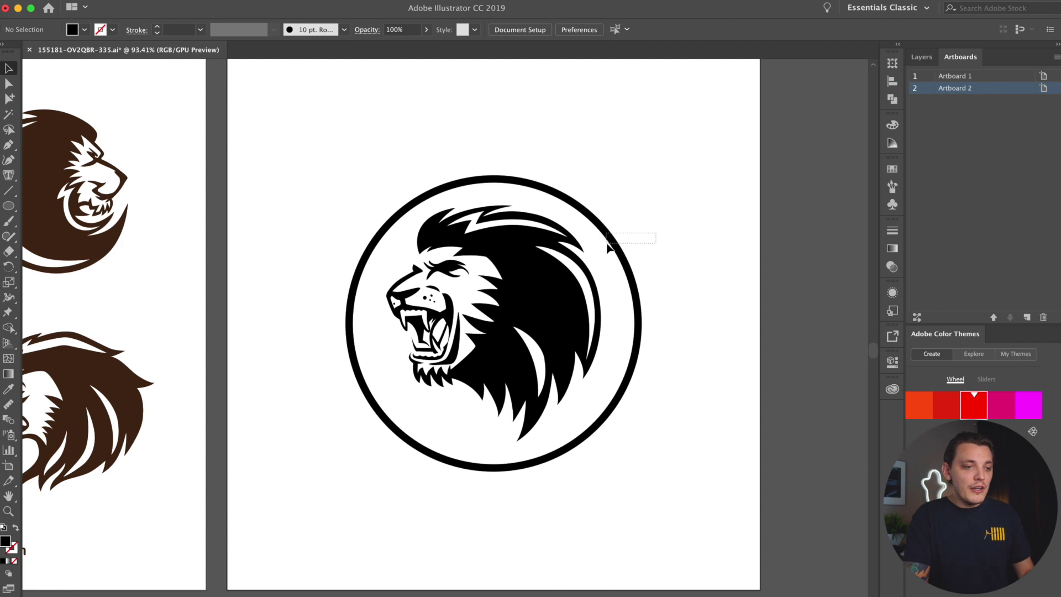
left_click(612, 237)
Step: Shrink the ring tightly around the lion and paste a copy in place
left_click_drag(639, 178, 611, 195)
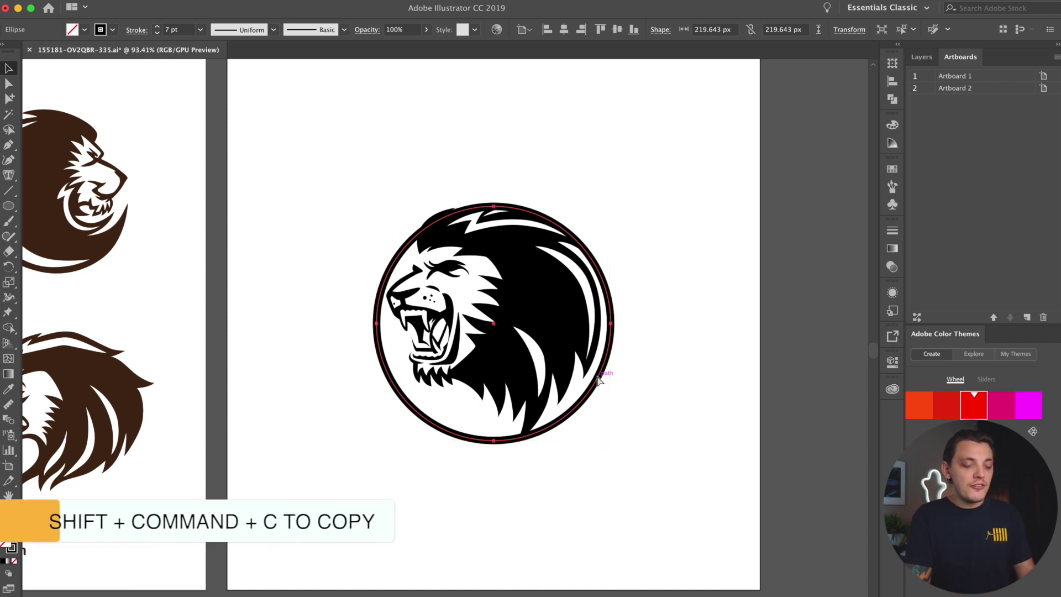
key("super+c")
key("super+shift+v")
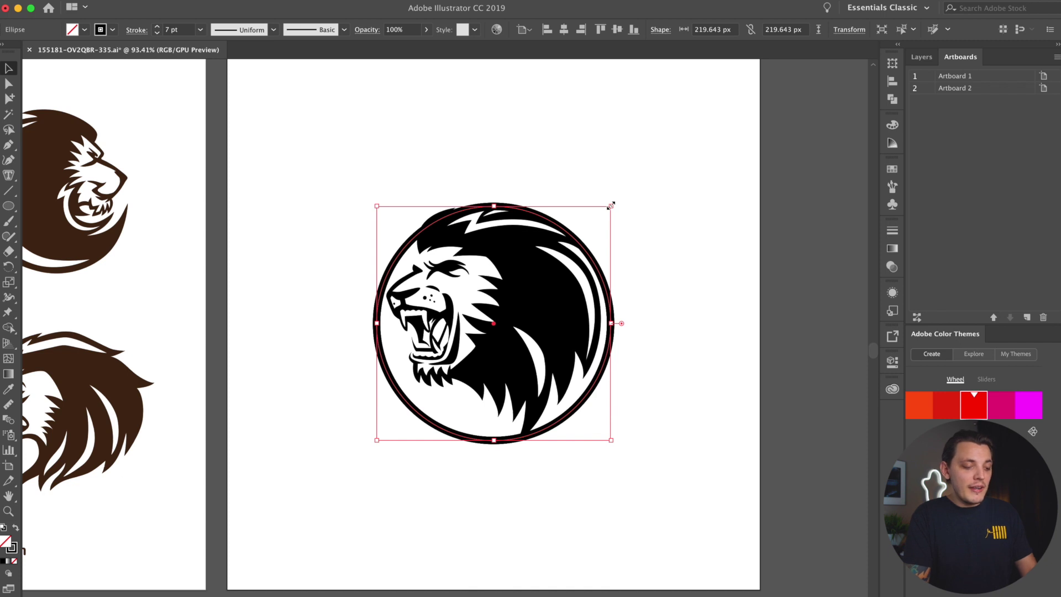
Step: Scale the ring copy into a larger outer ring and enlarge the lion slightly
left_click_drag(611, 201, 677, 140)
left_click(685, 159)
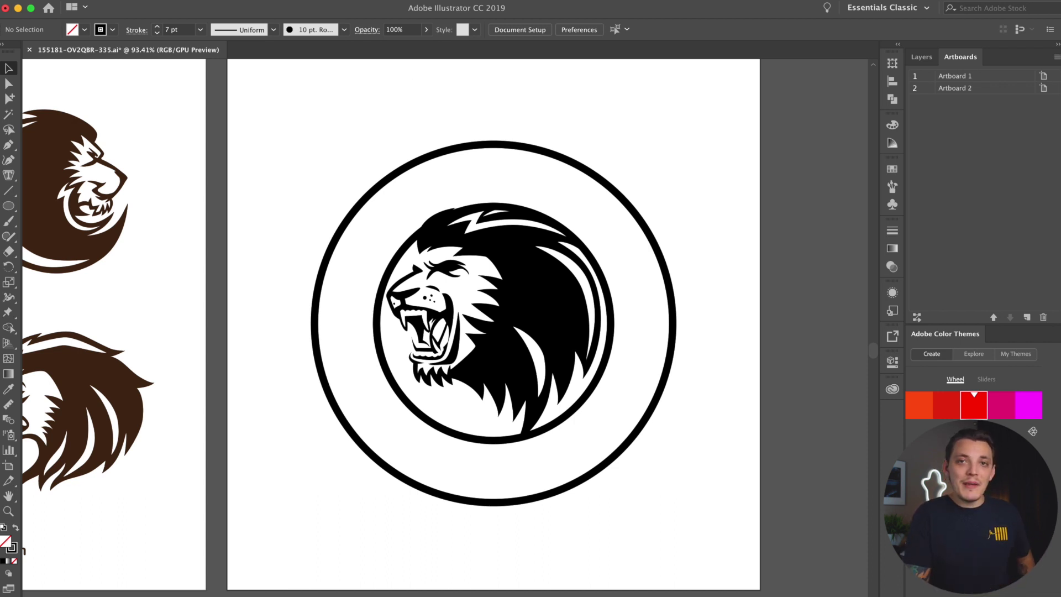
left_click(421, 334)
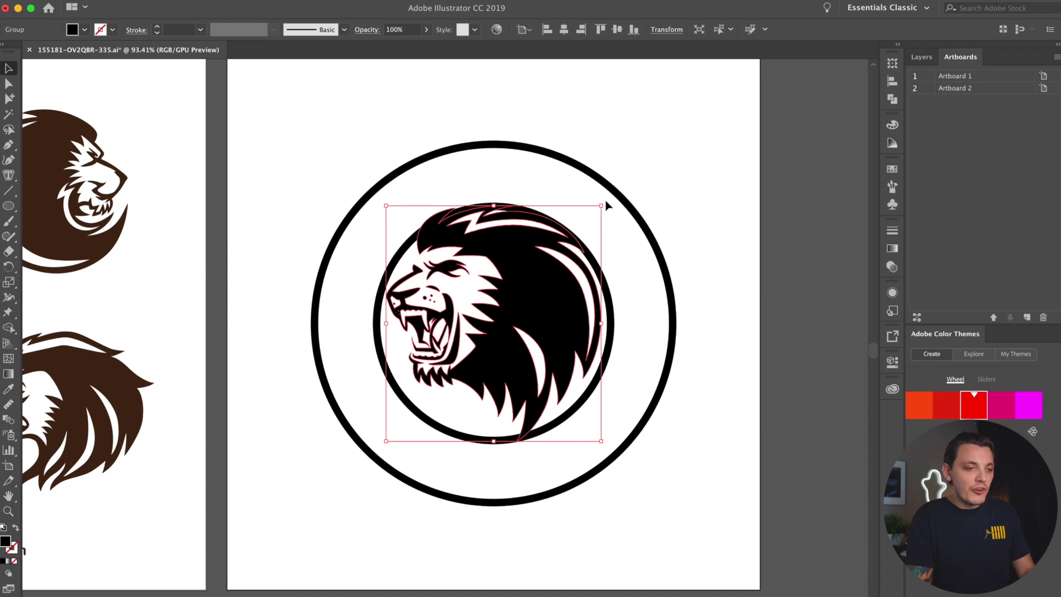
left_click_drag(604, 204, 624, 183)
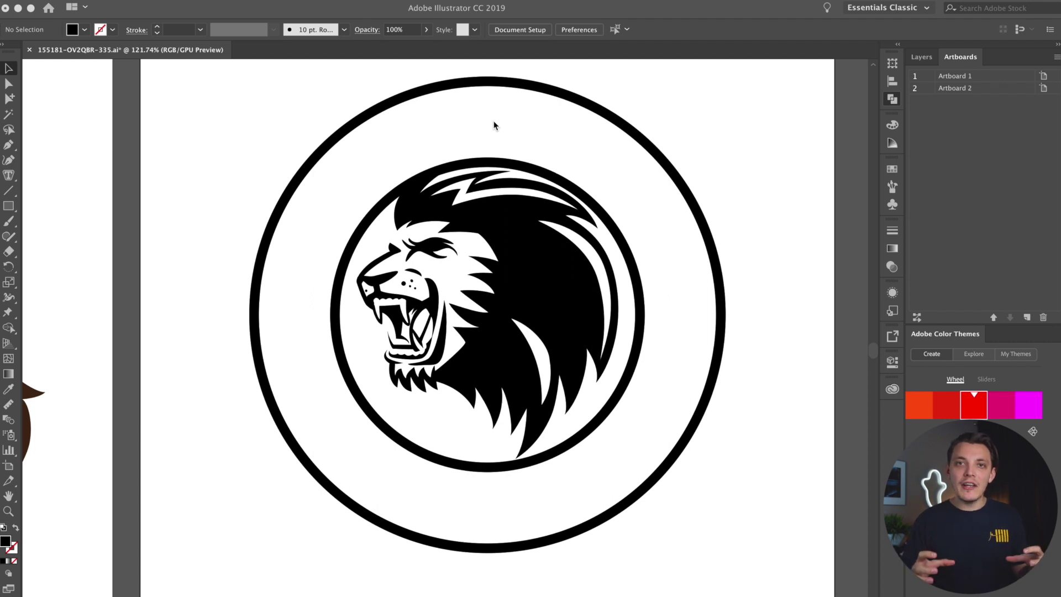
Step: Duplicate the inner ring in place and type LION DESIGN along its path
left_click(362, 229)
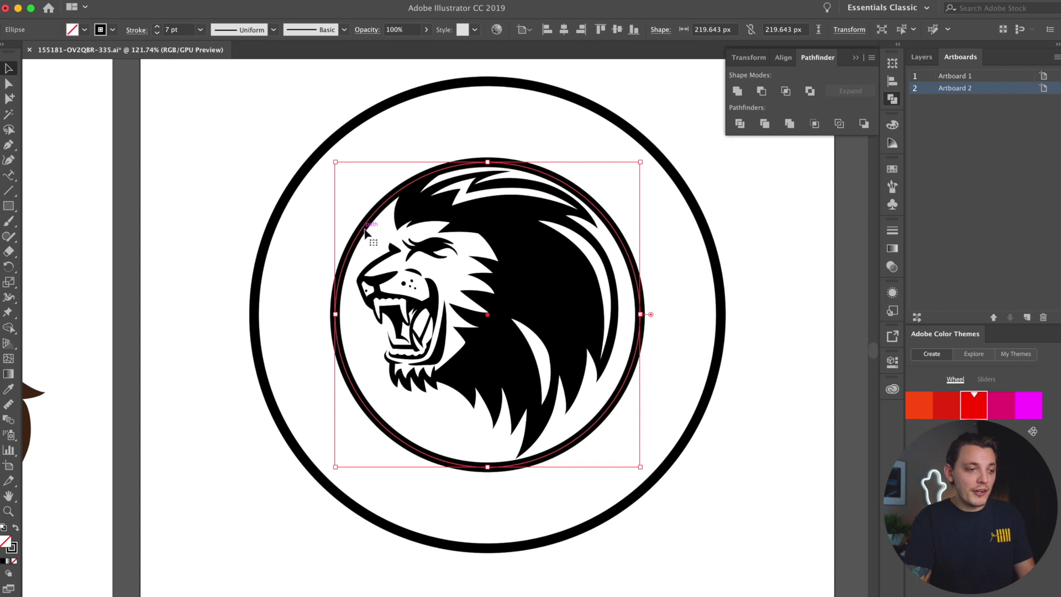
key("super+shift+b")
key("super+shift+b")
key("super+shift+b")
key("super+shift+b")
key("t")
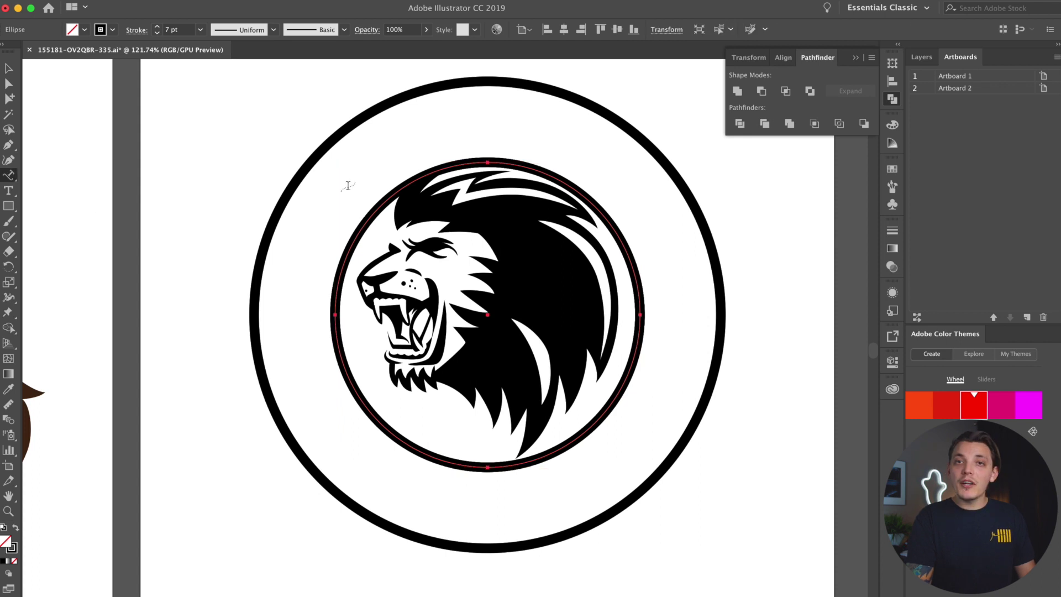
left_click(362, 225)
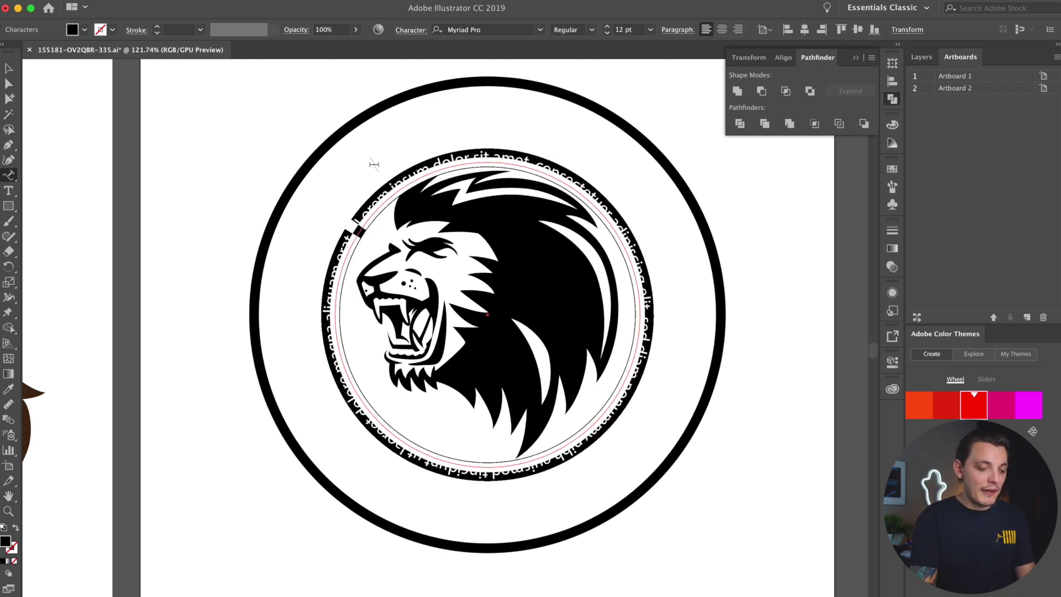
type("LION")
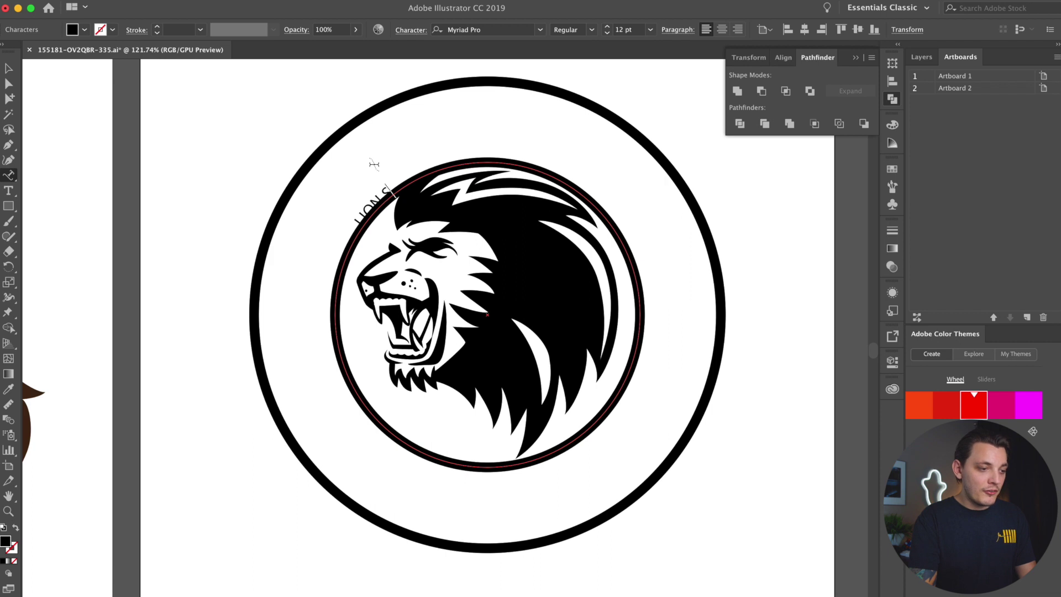
type(" DESIGN")
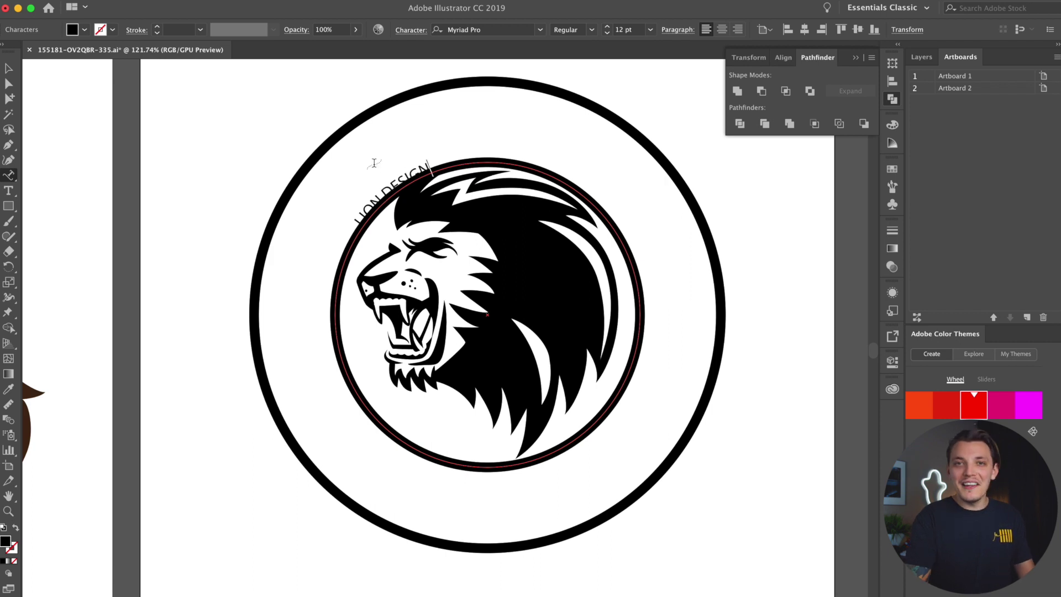
Step: Raise the LION DESIGN text size to 30 pt
left_click(9, 68)
left_click(607, 26)
left_click(607, 27)
left_click(608, 27)
left_click(609, 27)
left_click(608, 28)
left_click(609, 28)
left_click(609, 28)
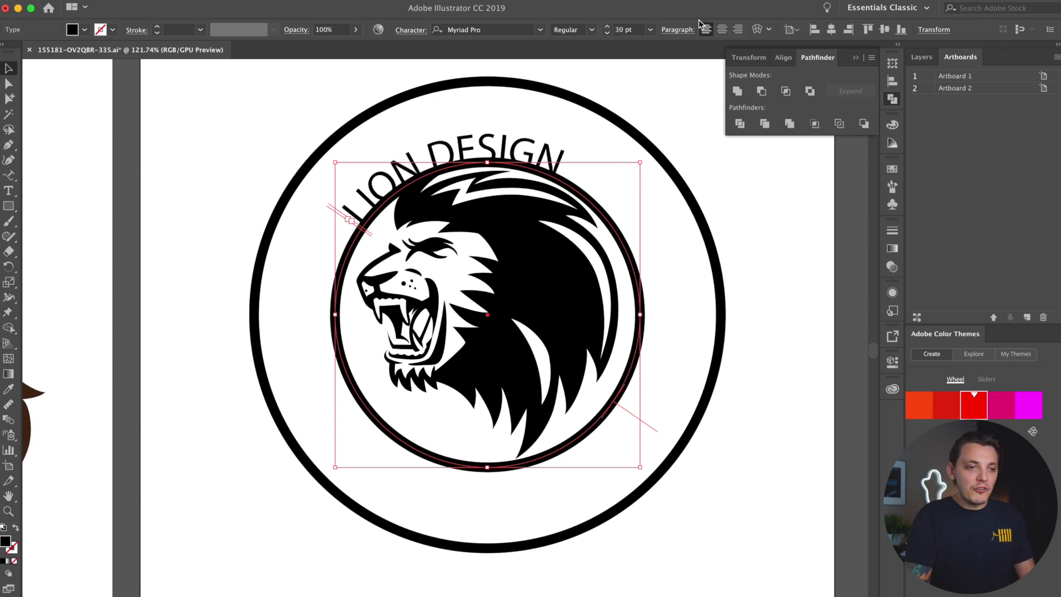
Step: Centre LION DESIGN on its path at the ring's top and show its Character settings
left_click(722, 29)
scroll(570, 85, "up", 3)
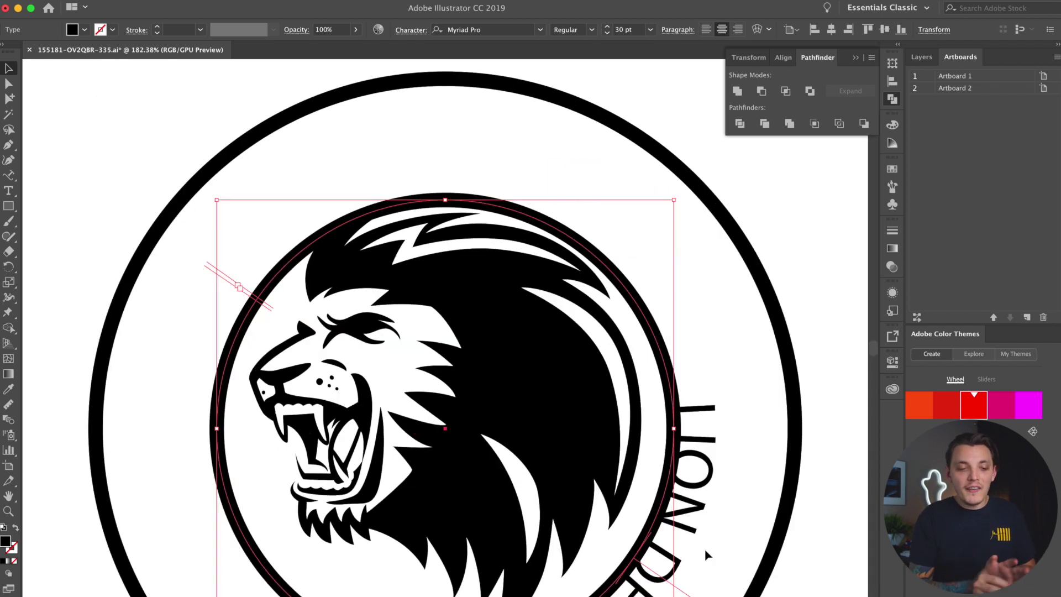
left_click_drag(682, 590, 446, 140)
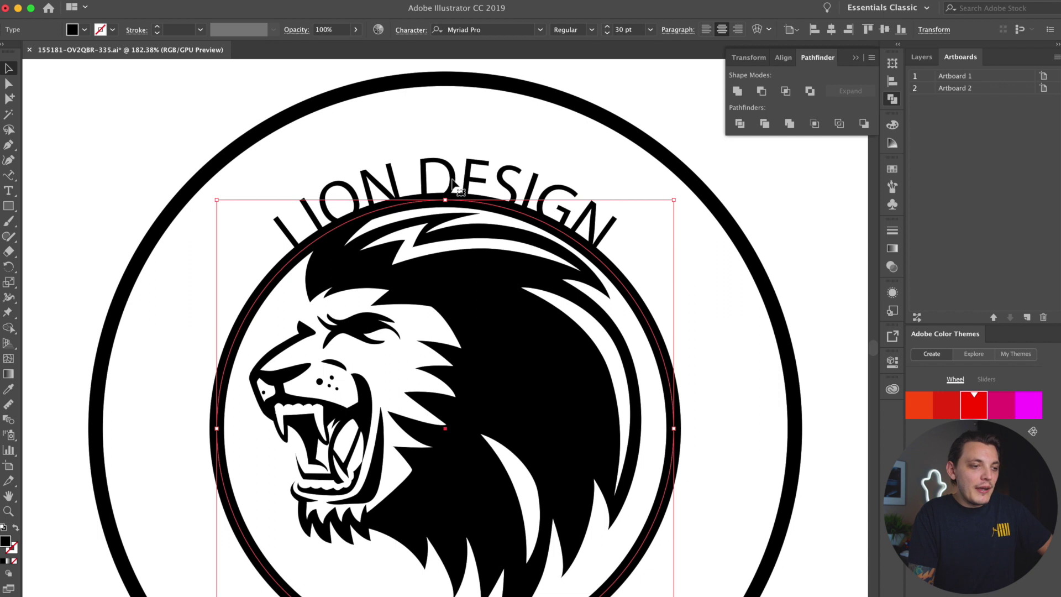
left_click(423, 32)
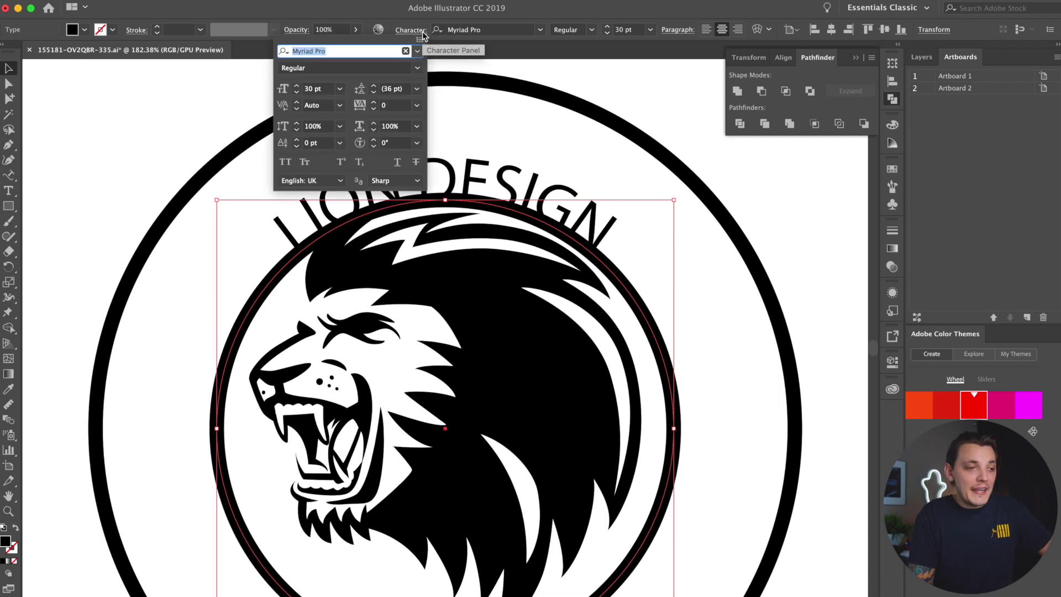
Step: Set the curved text's baseline shift to 17 pt
left_click(297, 140)
left_click(298, 140)
left_click(297, 140)
left_click(297, 140)
left_click(298, 141)
left_click(297, 140)
left_click(297, 141)
left_click(297, 140)
left_click(297, 140)
left_click(298, 140)
left_click(298, 140)
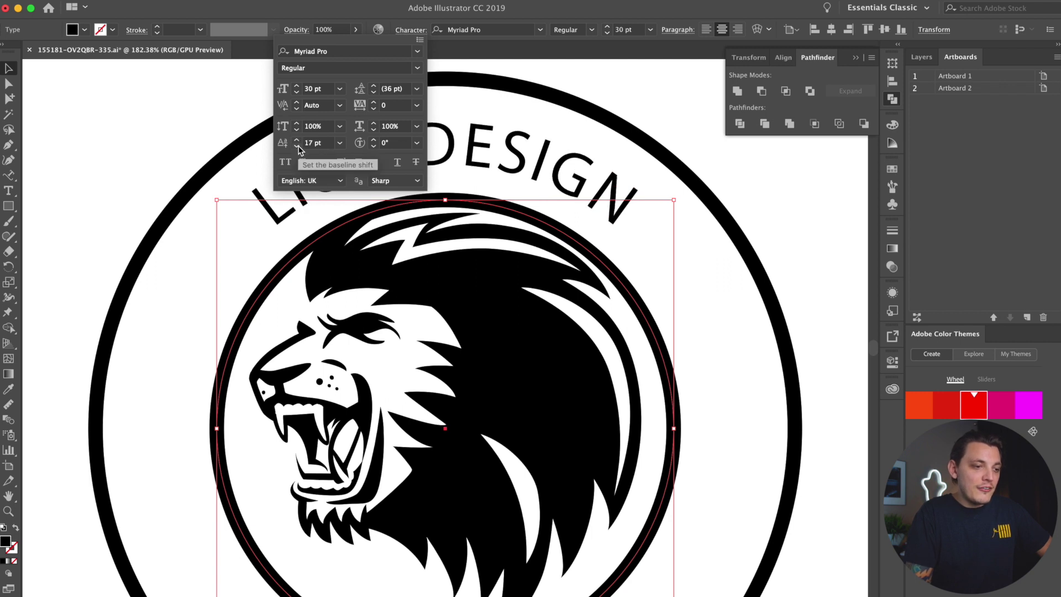
left_click(735, 180)
left_click(739, 179)
left_click(576, 188)
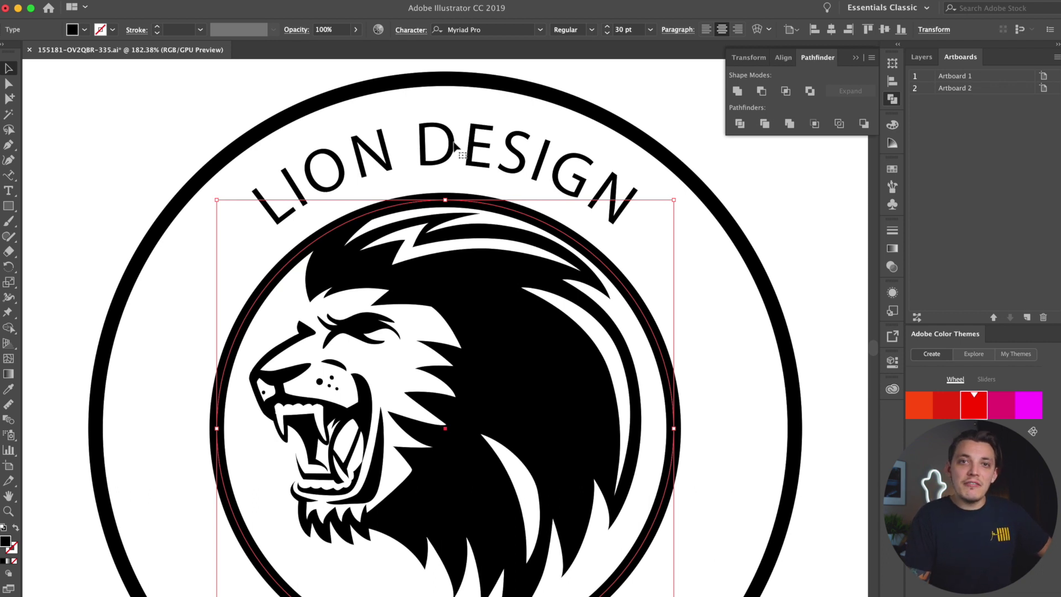
Step: Change the font to DDC Hardware Regular and enlarge the text to 45 pt
left_click(481, 29)
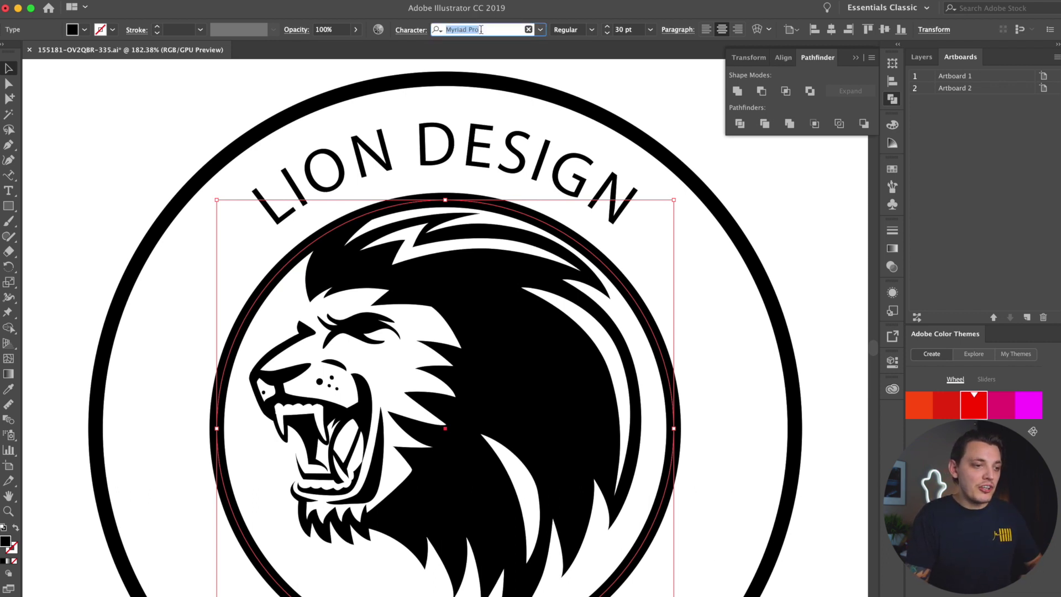
type("ddc")
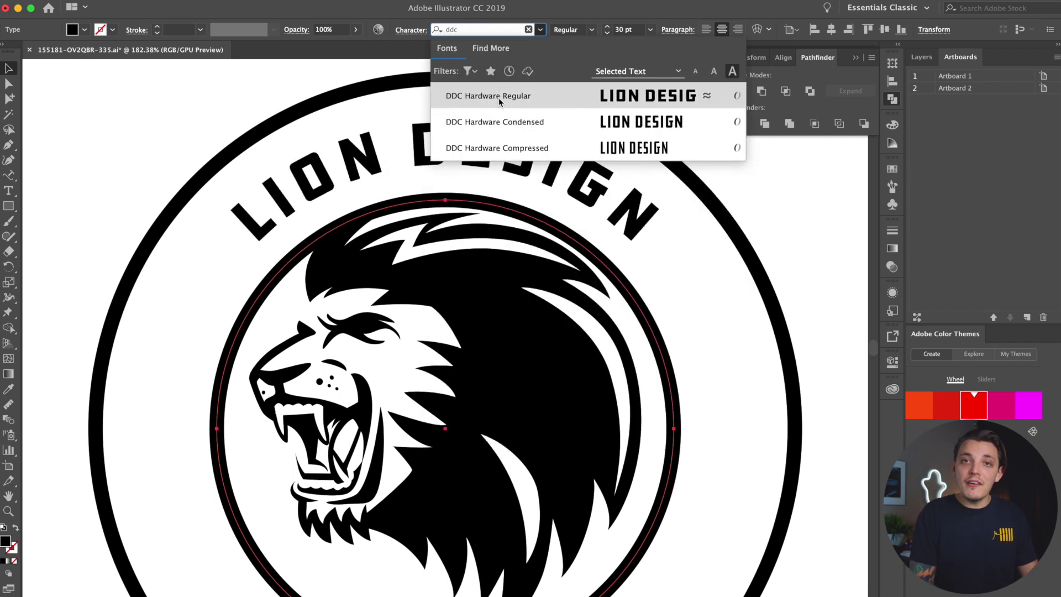
left_click(498, 97)
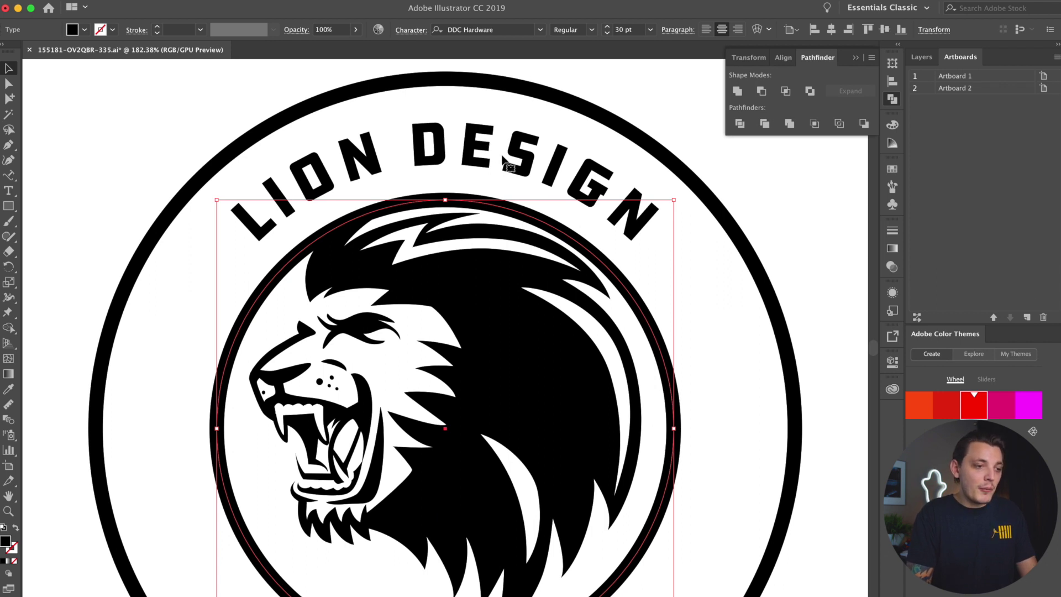
key("t")
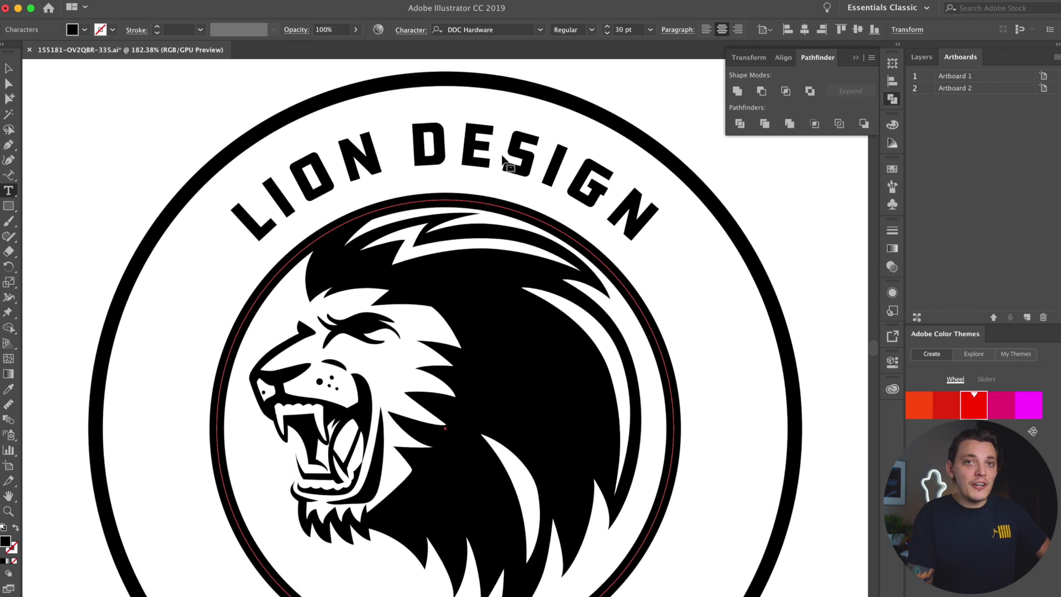
left_click(11, 70)
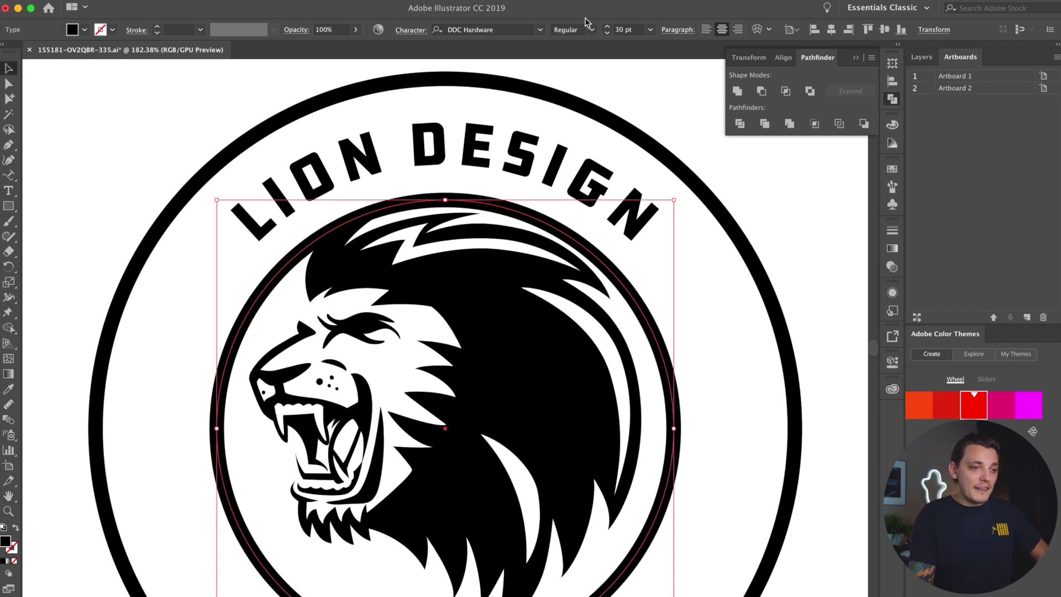
left_click(608, 29)
left_click(608, 30)
left_click(609, 30)
left_click(608, 29)
left_click(608, 29)
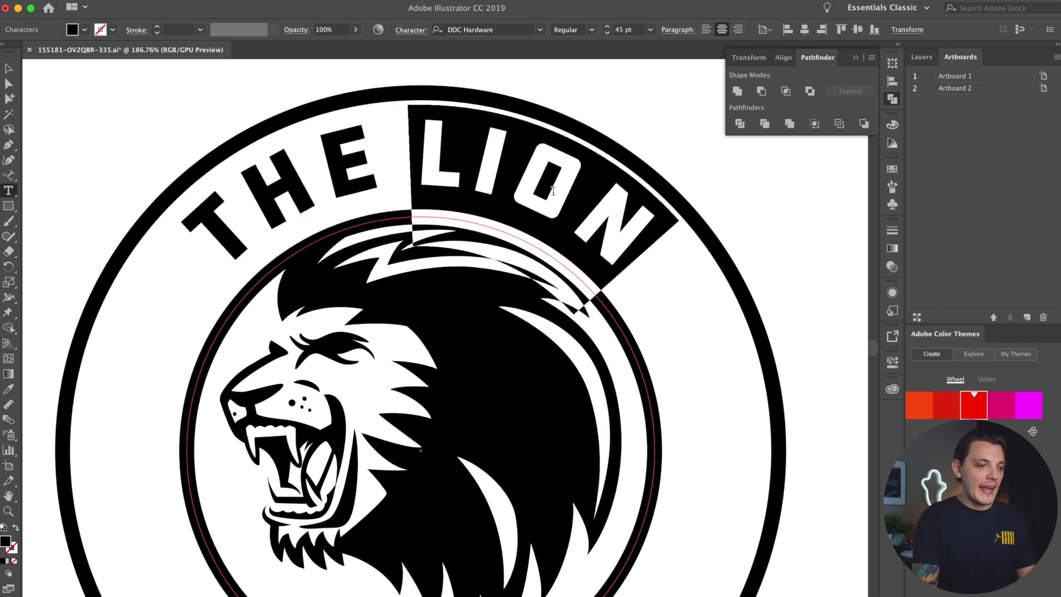
Step: Retype the curved top text as THE LION FITNESS CREW and deselect
key("ctrl+z")
key("ctrl+z")
key("ctrl+z")
key("ctrl+shift+z")
key("ctrl+shift+z")
key("ctrl+shift+z")
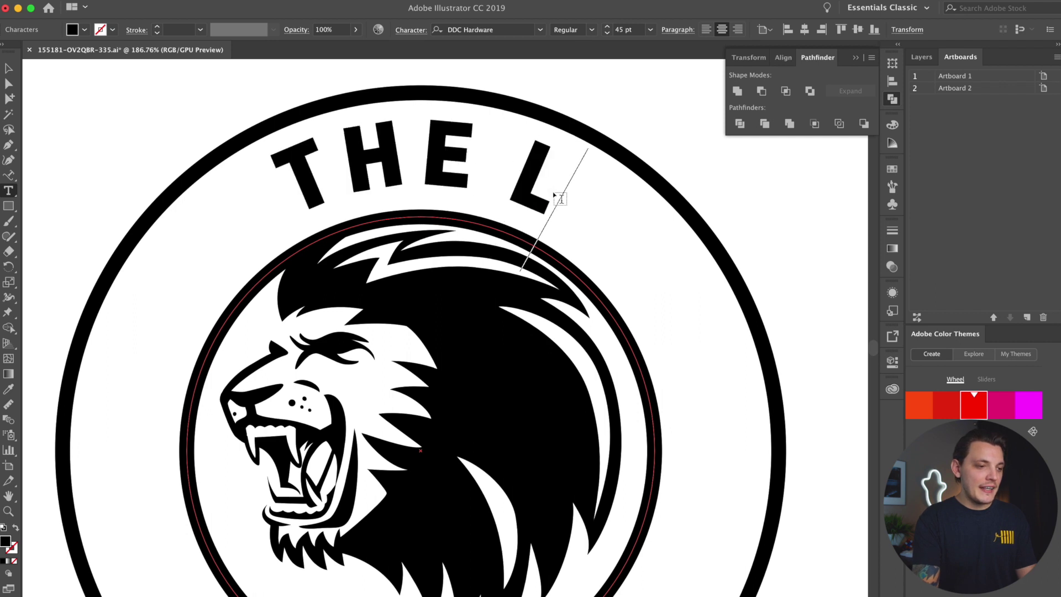
type("ION FITNESS C")
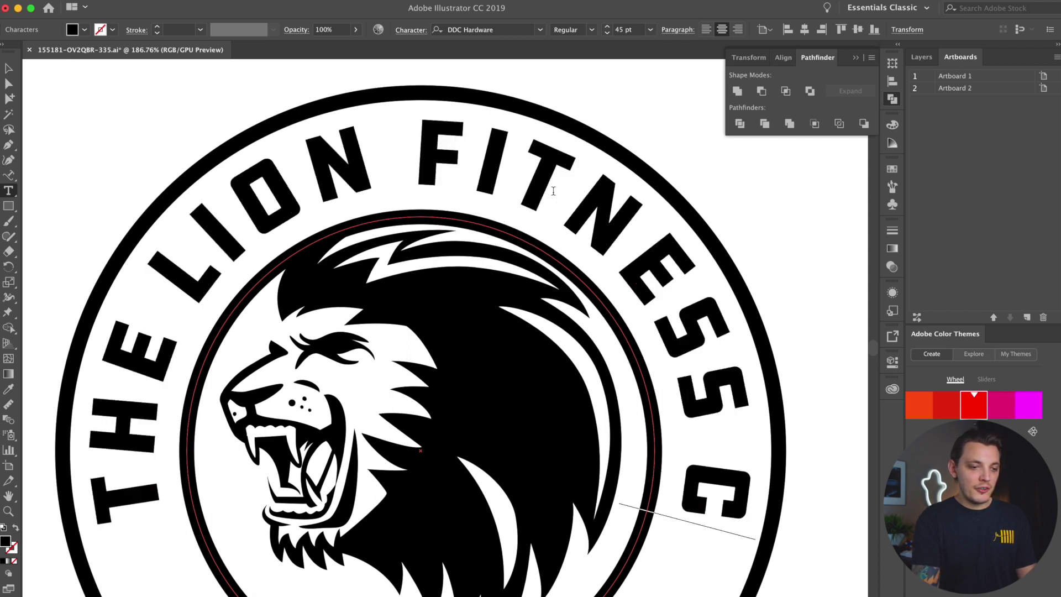
type("REW")
key("Escape")
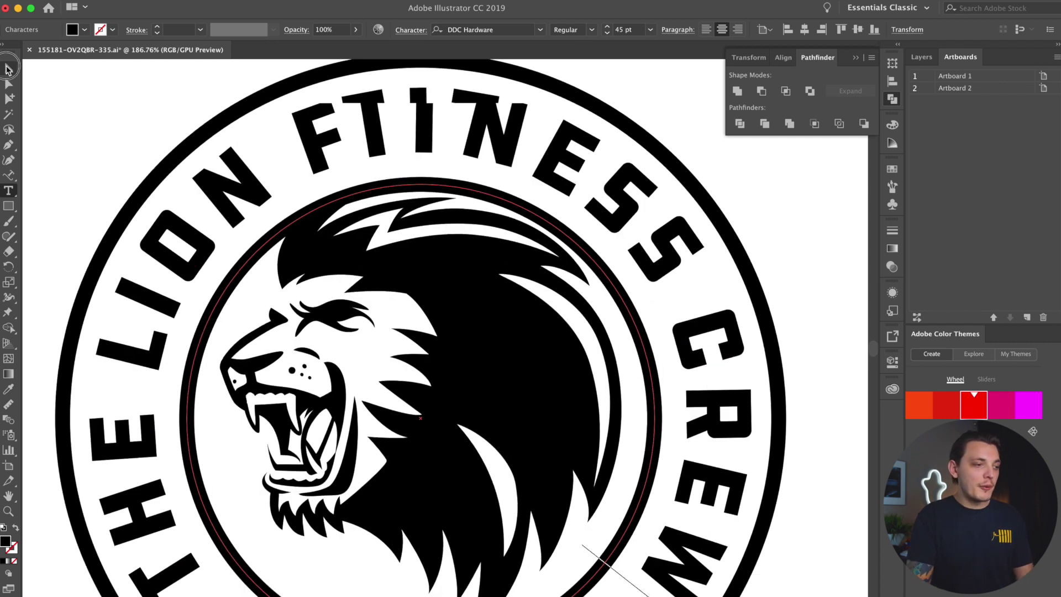
left_click(91, 100)
scroll(131, 154, "down", 2)
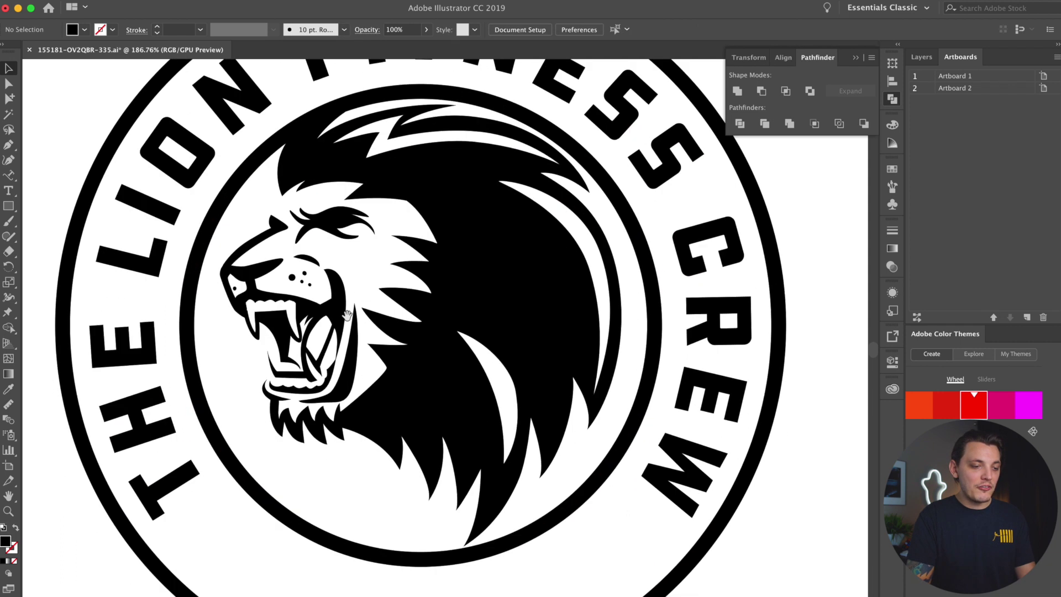
scroll(342, 315, "down", 3)
scroll(330, 325, "down", 3)
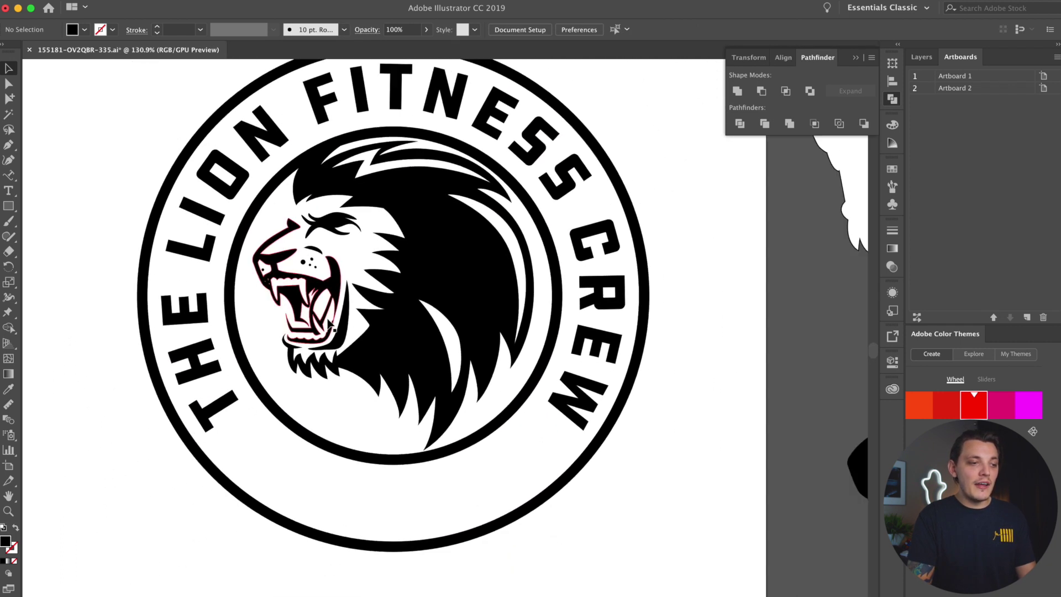
Step: Paste a copy of THE LION FITNESS CREW in front and flip it inside the ring
scroll(608, 331, "up", 2)
left_click(644, 284)
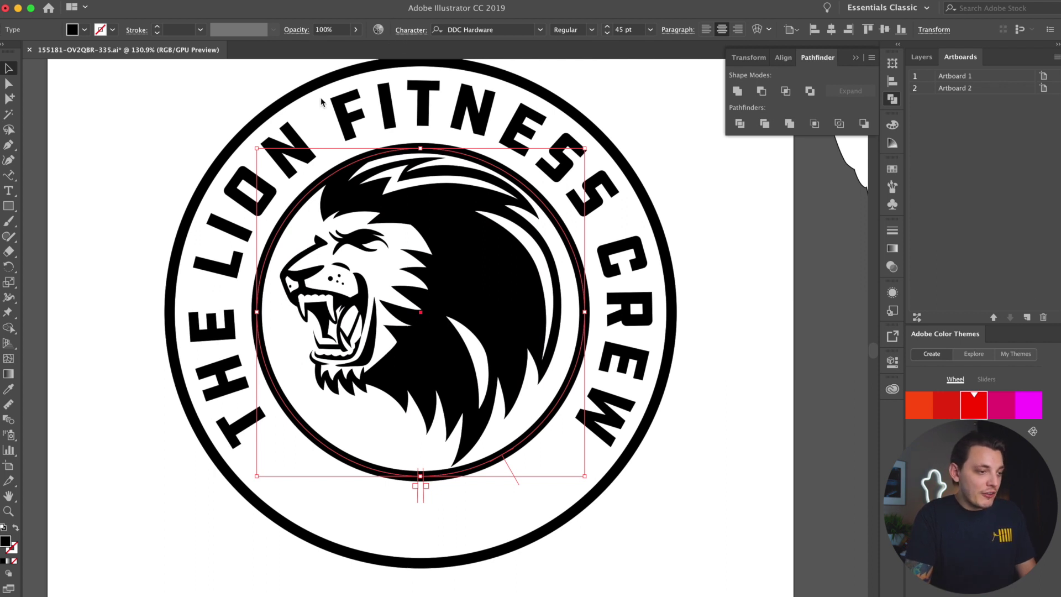
left_click(411, 29)
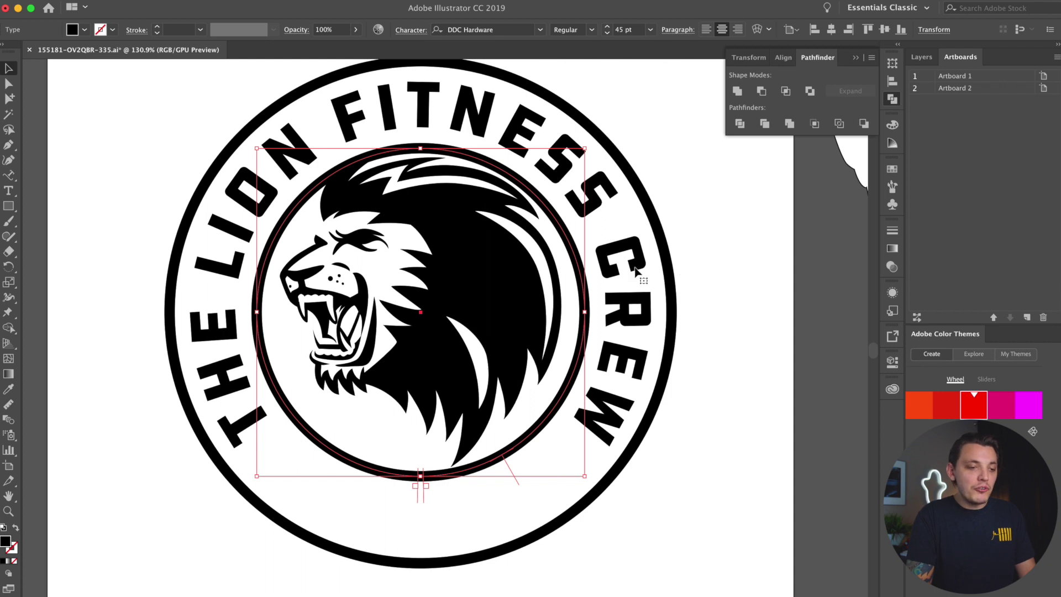
key("super+shift+b")
key("super+shift+b")
key("super+shift+b")
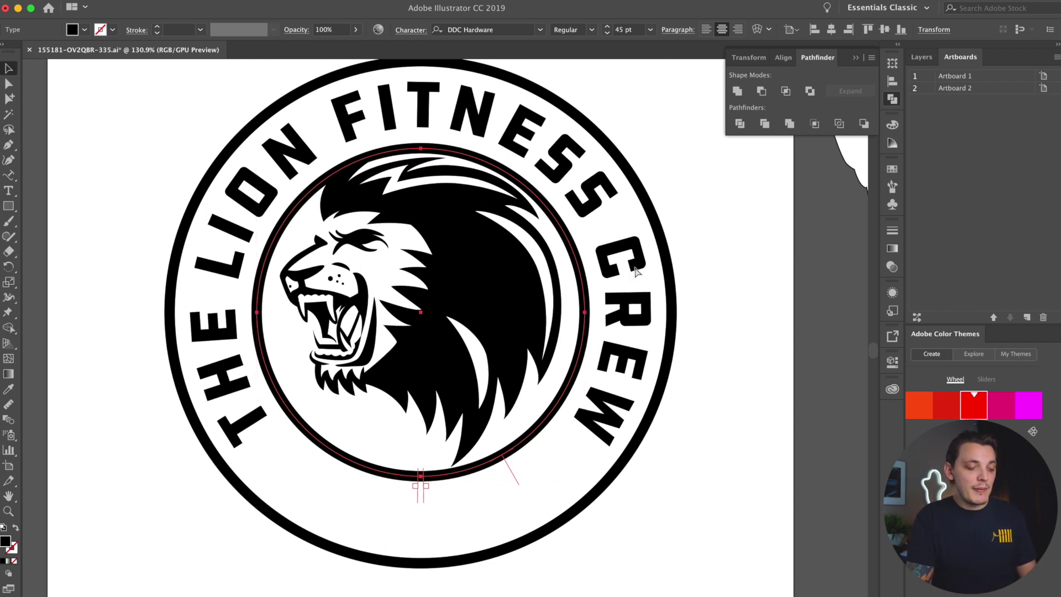
key("super+shift+b")
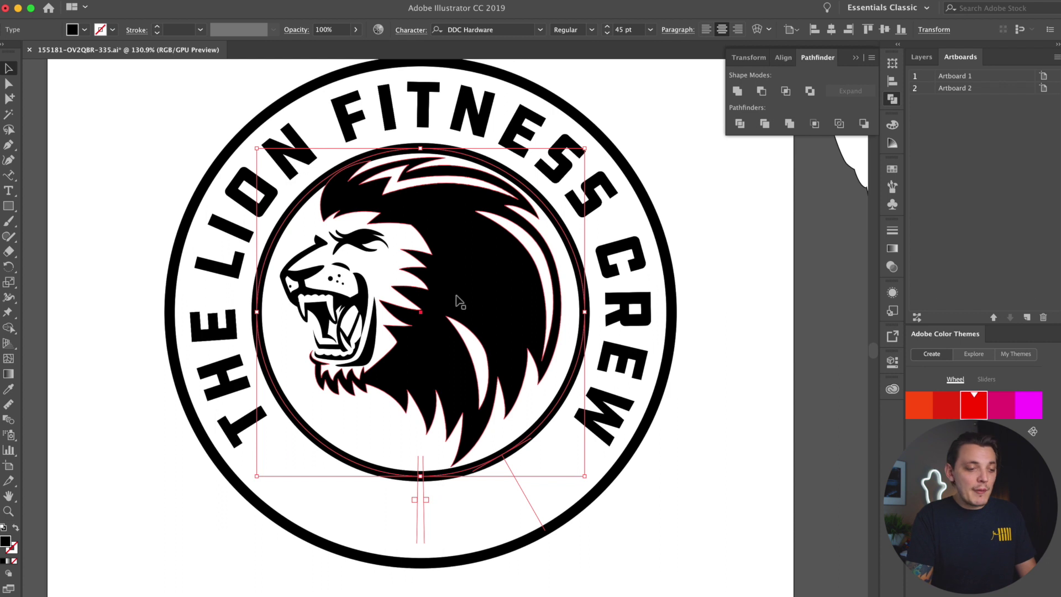
left_click_drag(530, 506, 420, 459)
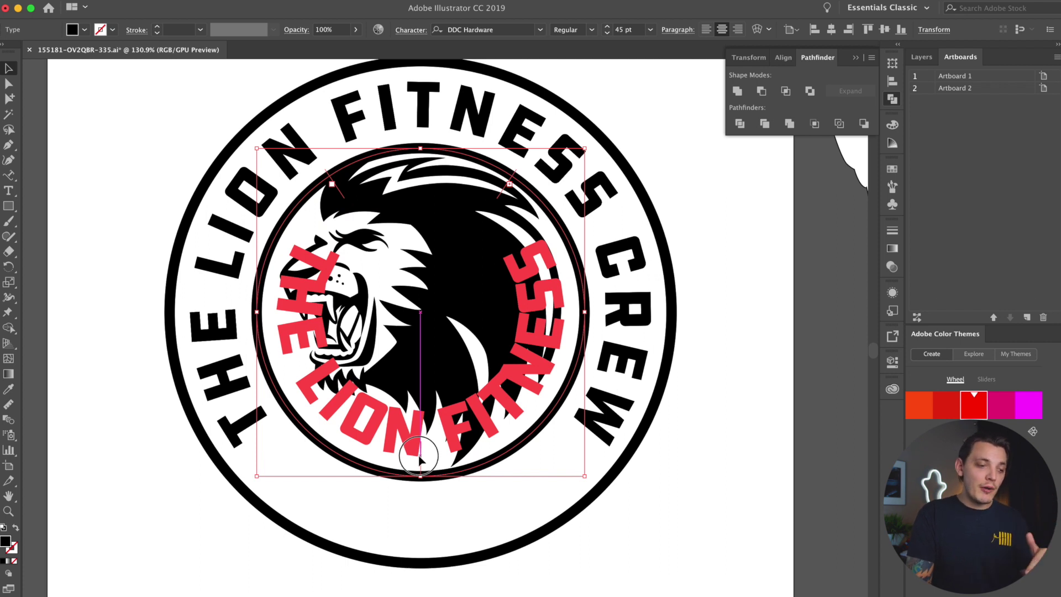
left_click_drag(420, 455, 420, 456)
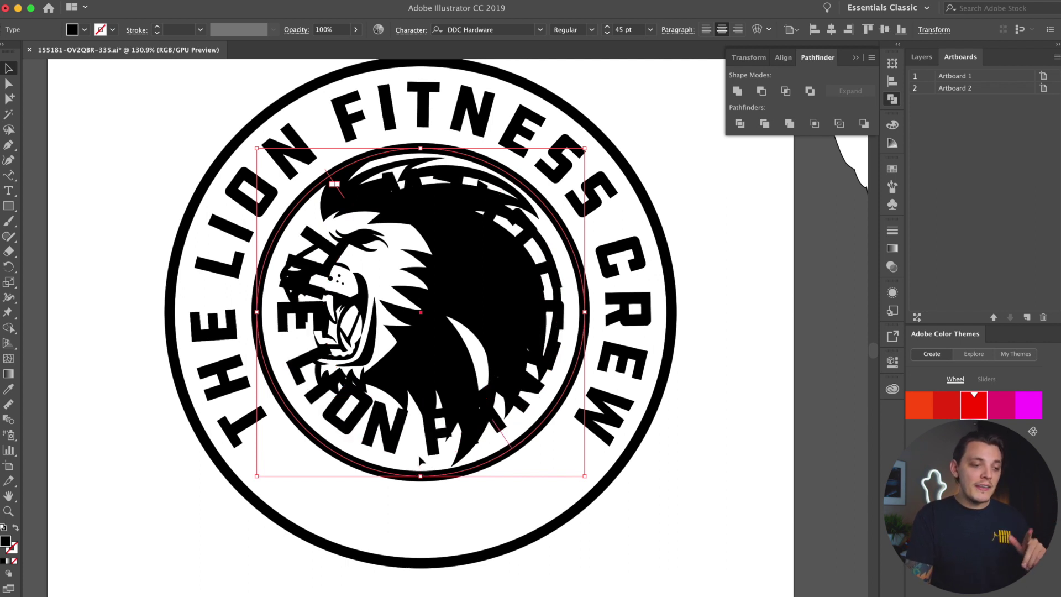
Step: Give the flipped text a -45 pt baseline shift and start retyping it as SINCE 1991
left_click(409, 31)
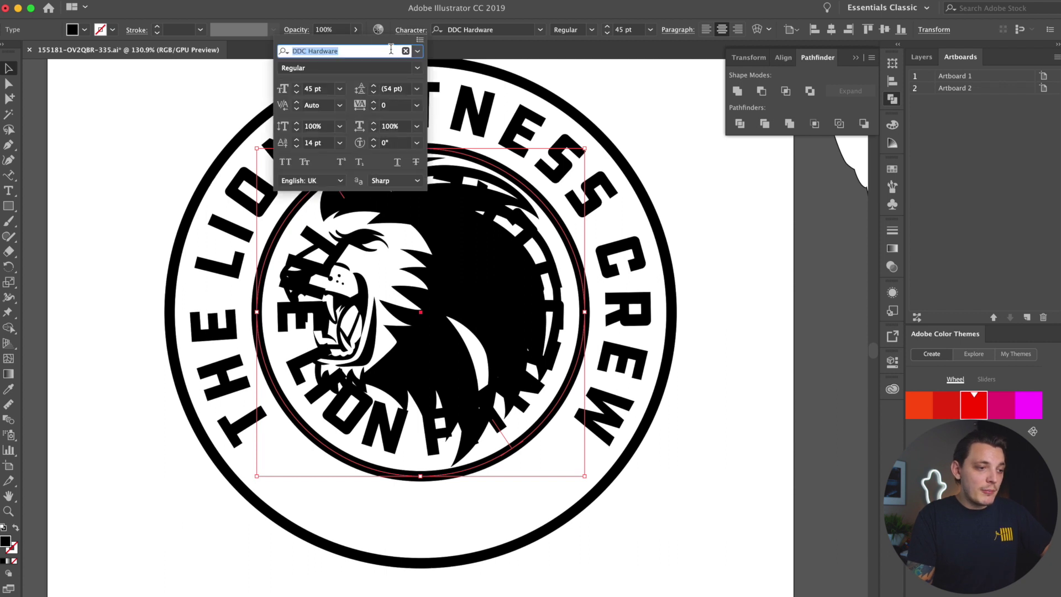
left_click(315, 143)
type("-45")
key("Return")
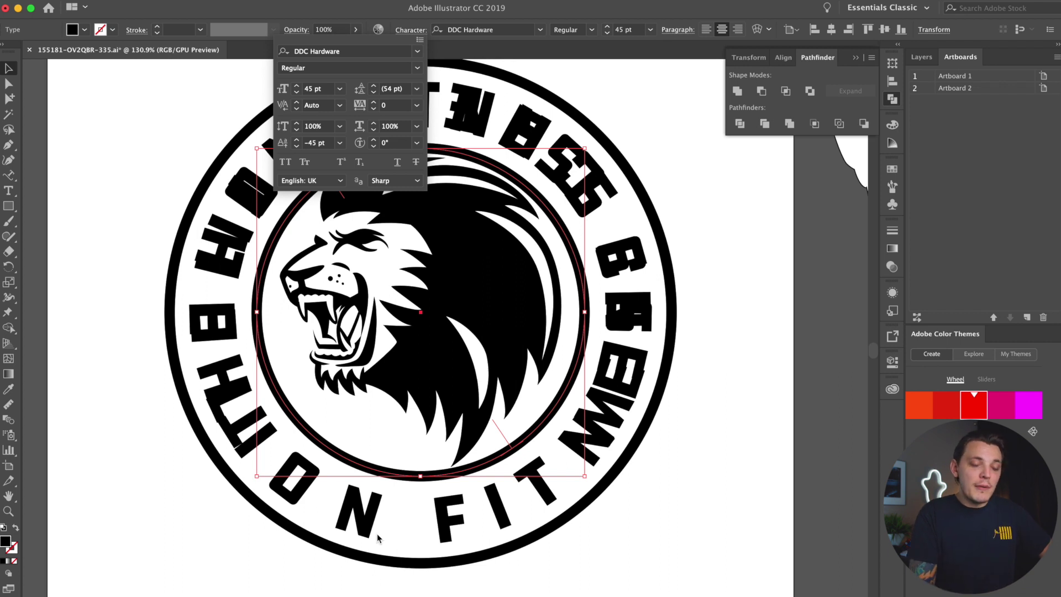
double_click(372, 528)
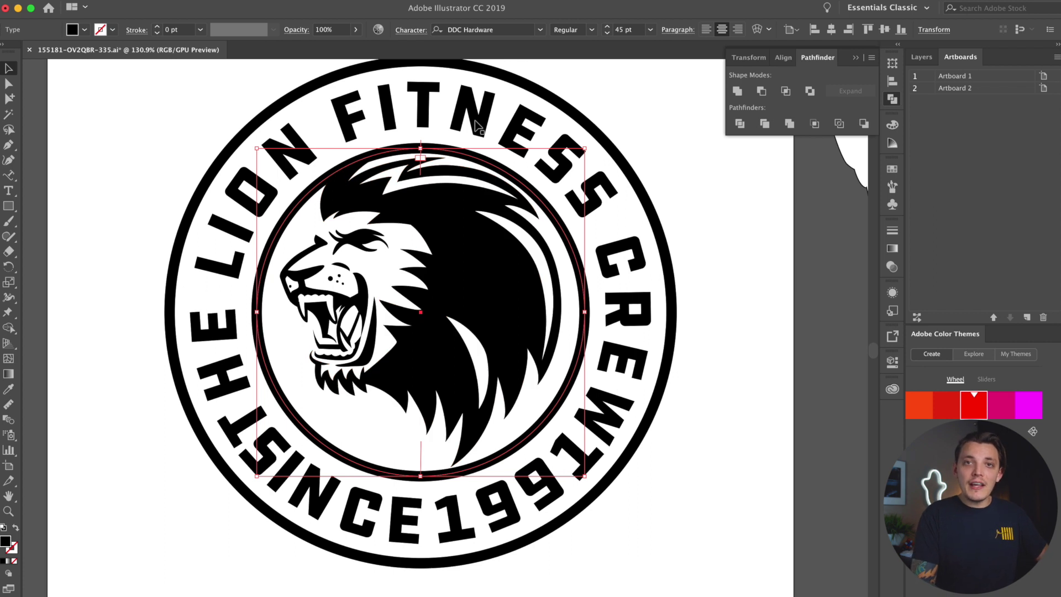
Step: Adjust the path text's tracking and range brackets so SINCE1991 sits clear at the ring bottom, then deselect
key("t")
key("ctrl+z")
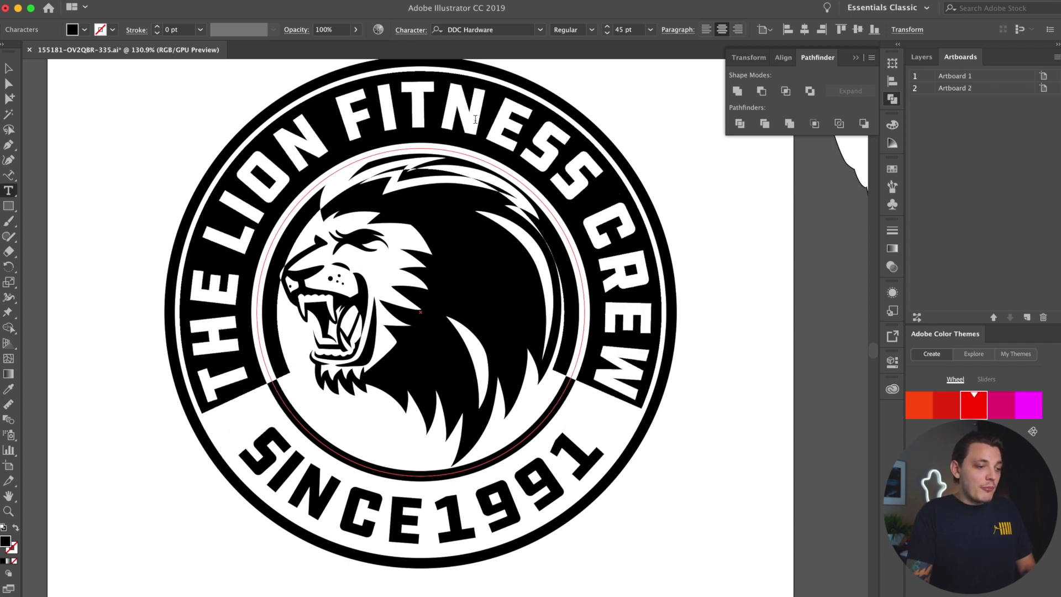
key("Escape")
left_click(96, 159)
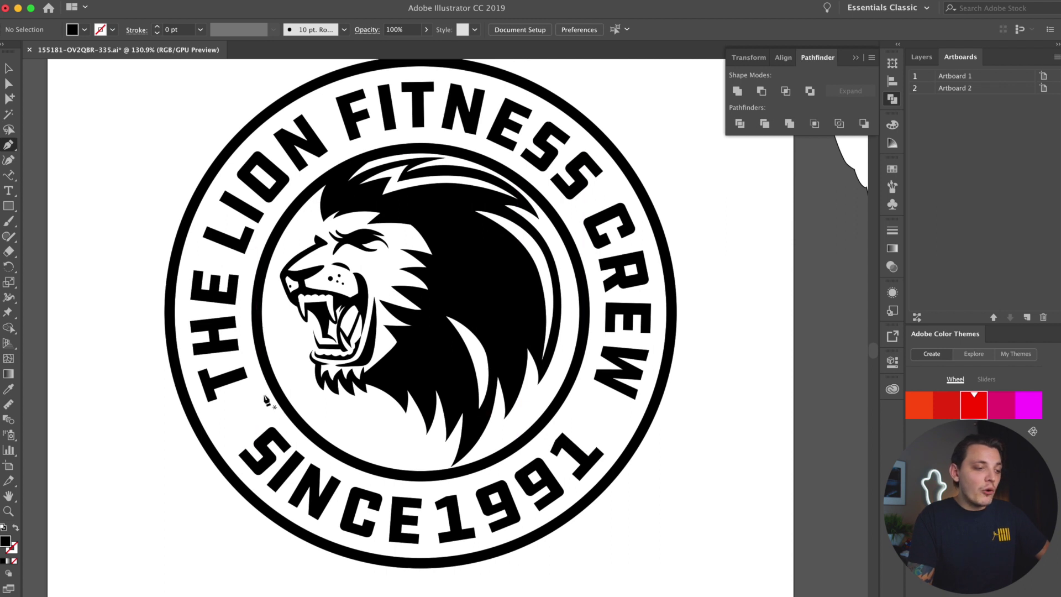
Step: Draw a straight divider line on the left side, from the outer ring to the inner circle
left_click(208, 444)
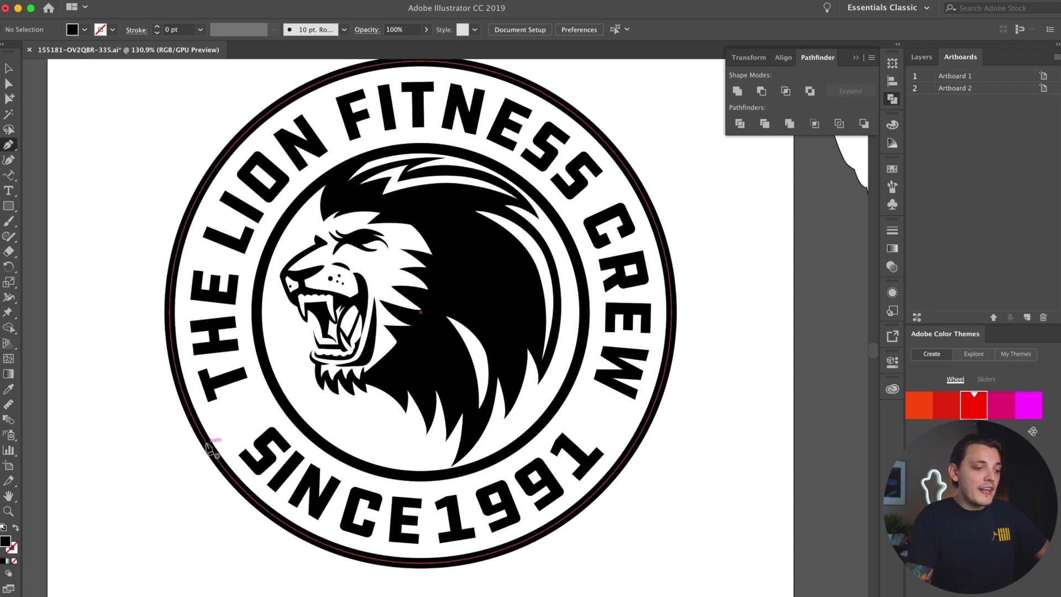
left_click(278, 394)
key("v")
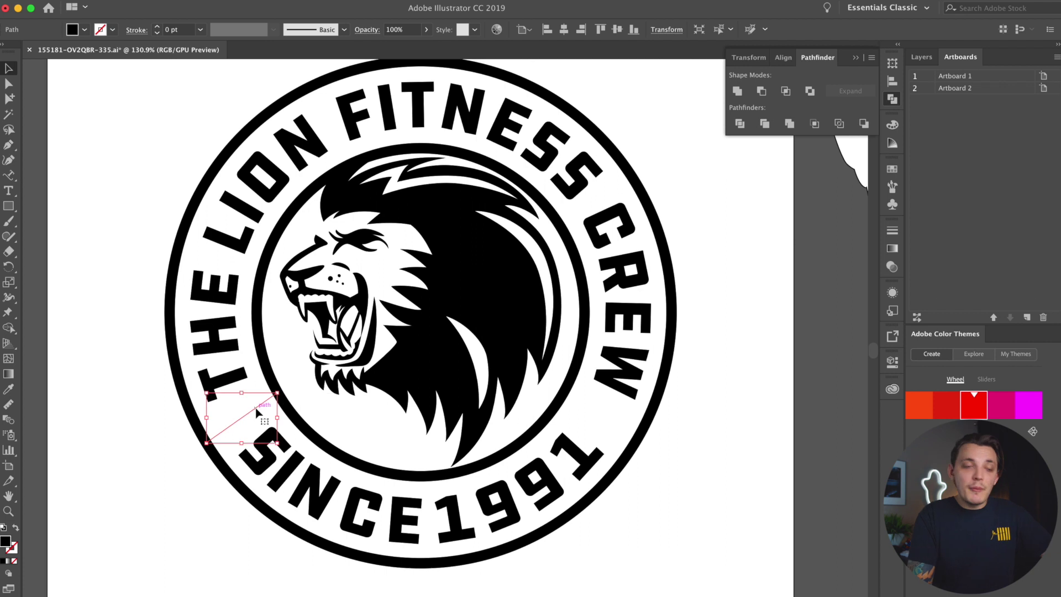
Step: Raise the divider line's stroke weight to 7 pt
left_click(158, 27)
left_click(158, 27)
left_click(158, 28)
left_click(158, 27)
left_click(158, 27)
left_click(158, 27)
left_click(158, 27)
left_click(111, 269)
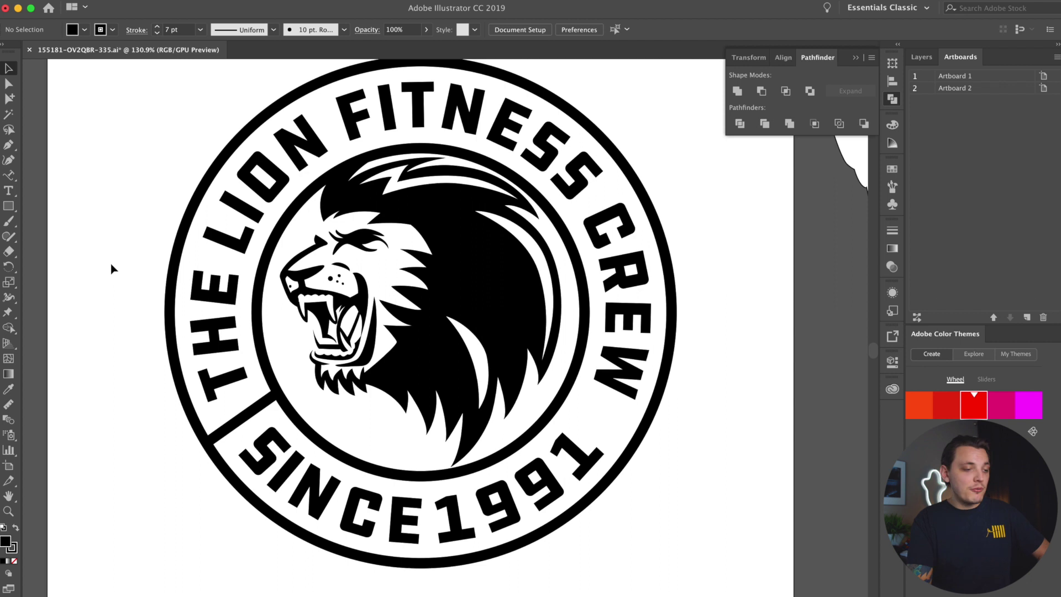
key("ctrl+z")
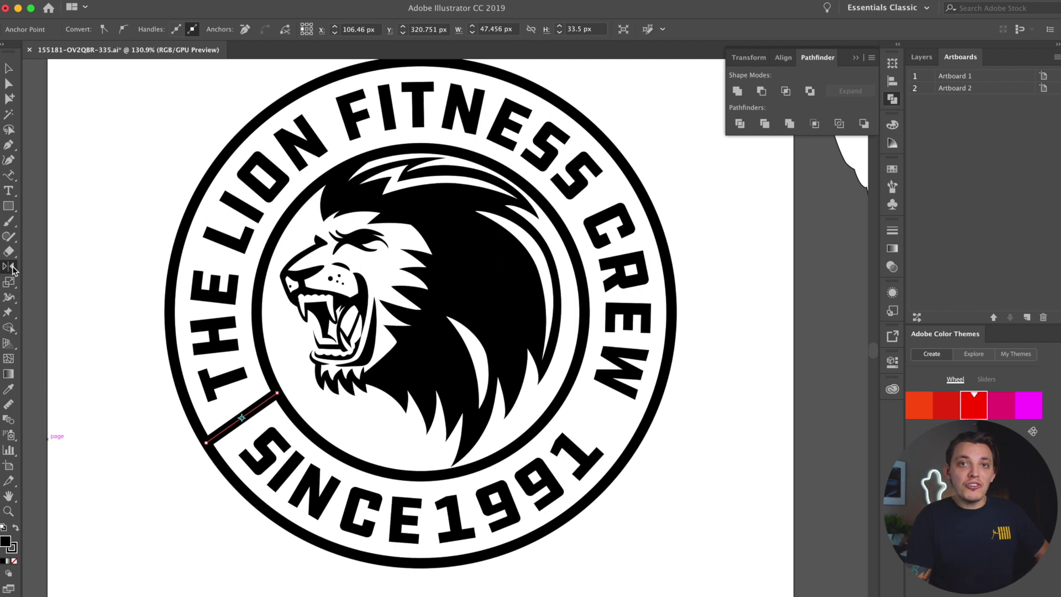
Step: Reflect a copy of the left divider vertically about the badge's bottom centre onto the right side
left_click(12, 267)
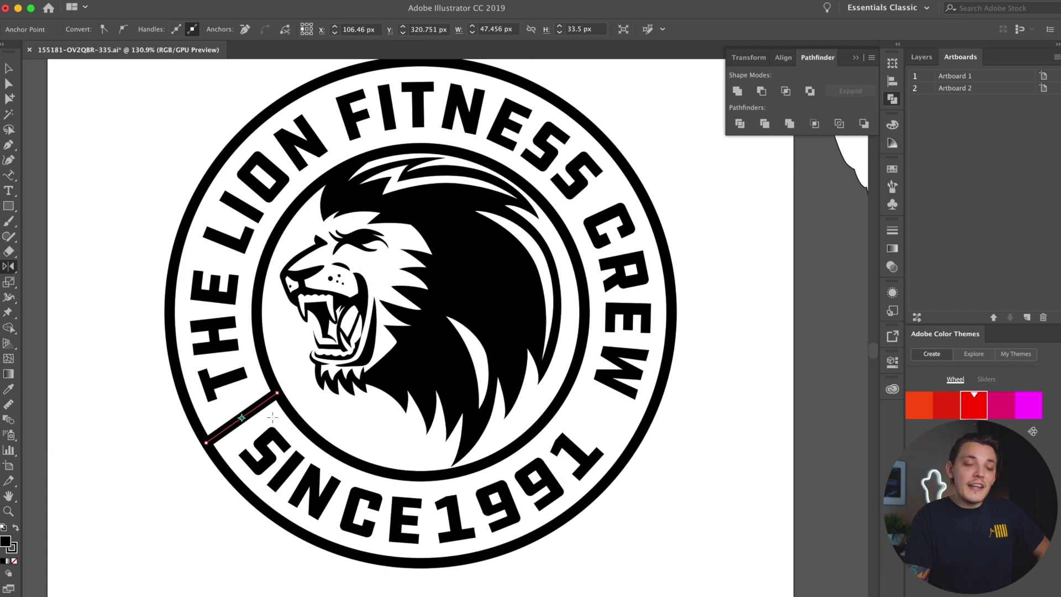
left_click_drag(9, 266, 37, 282)
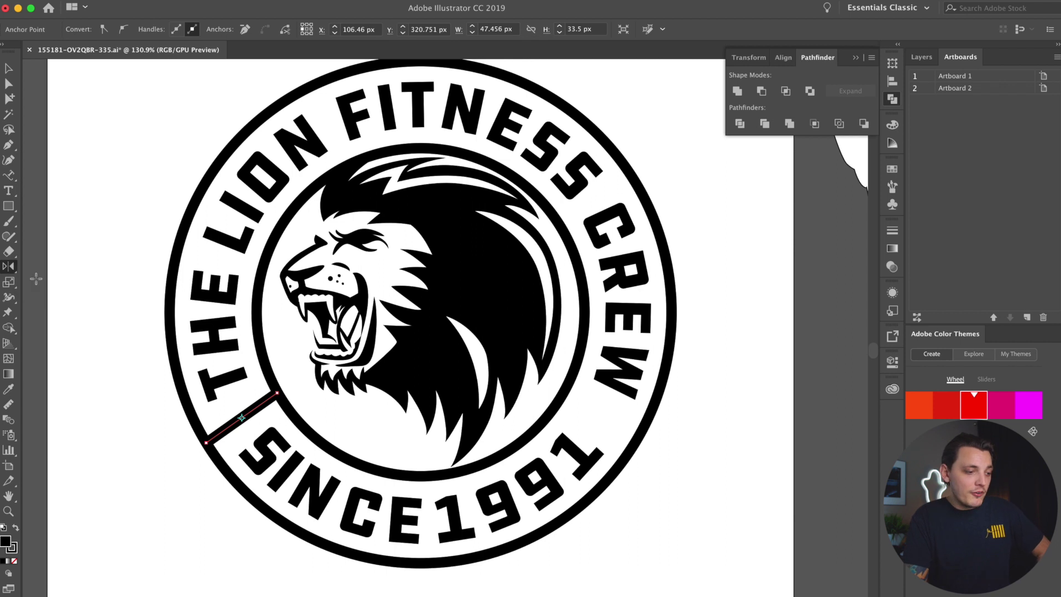
left_click(420, 562, "alt")
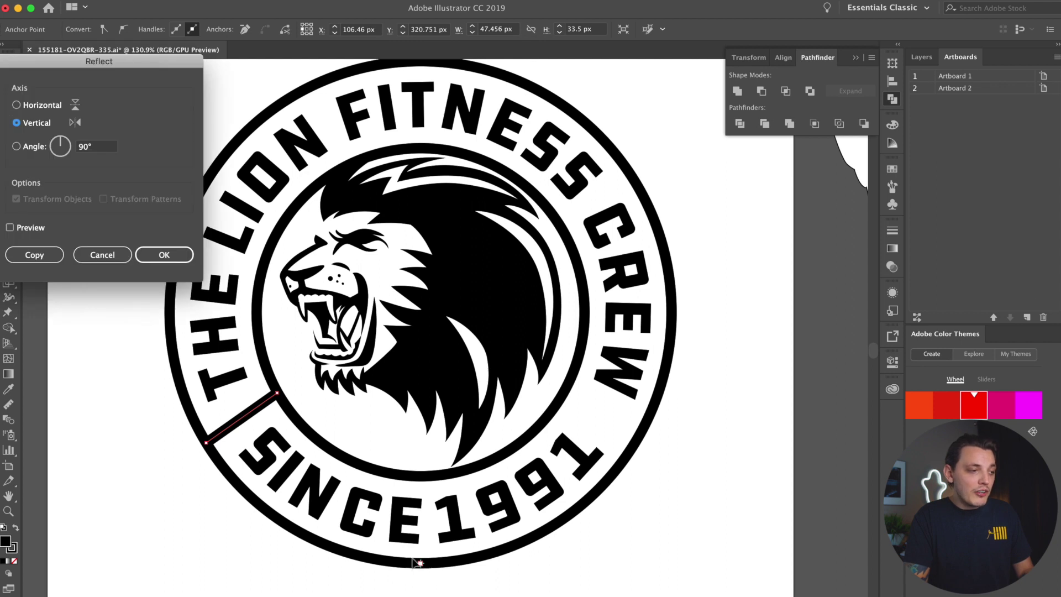
left_click_drag(85, 66, 183, 150)
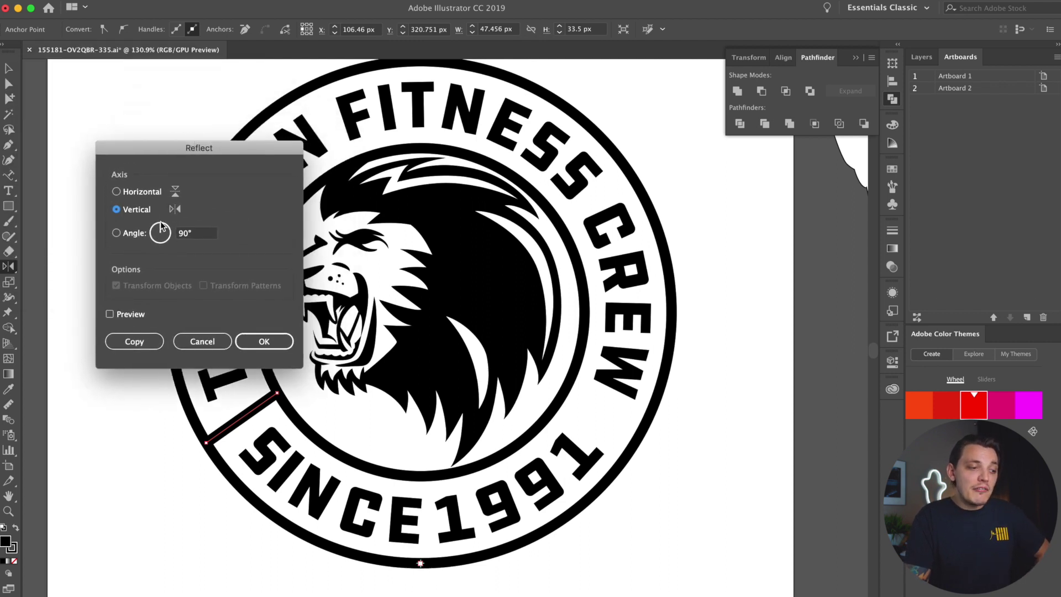
left_click(110, 314)
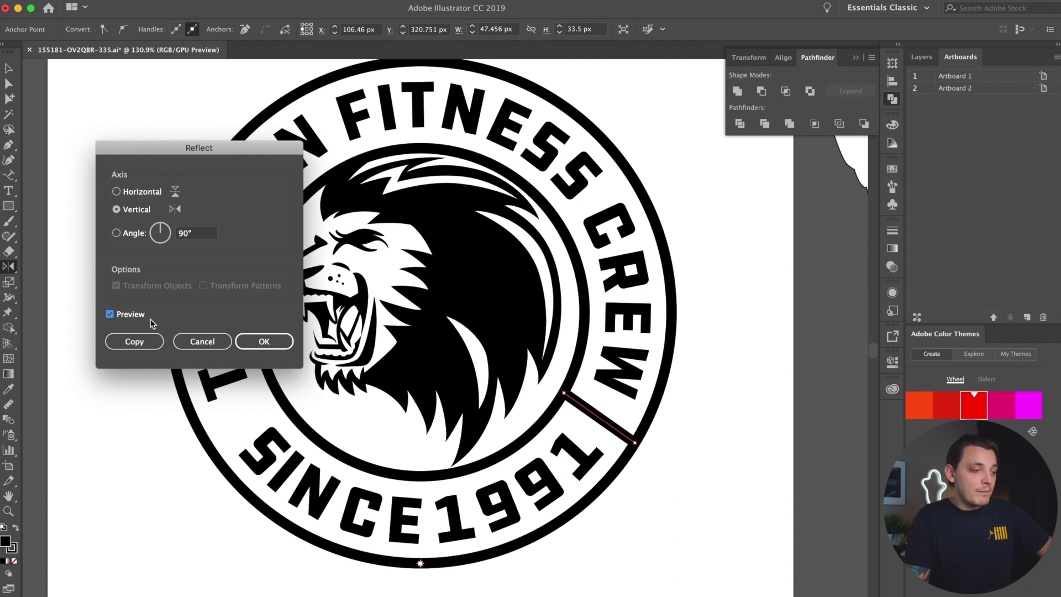
left_click(119, 340)
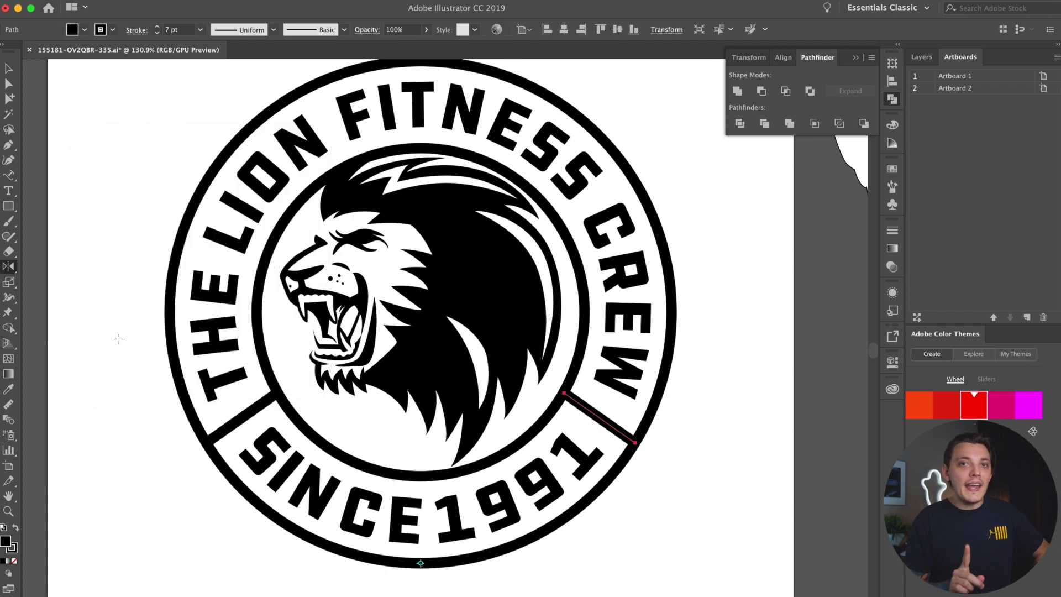